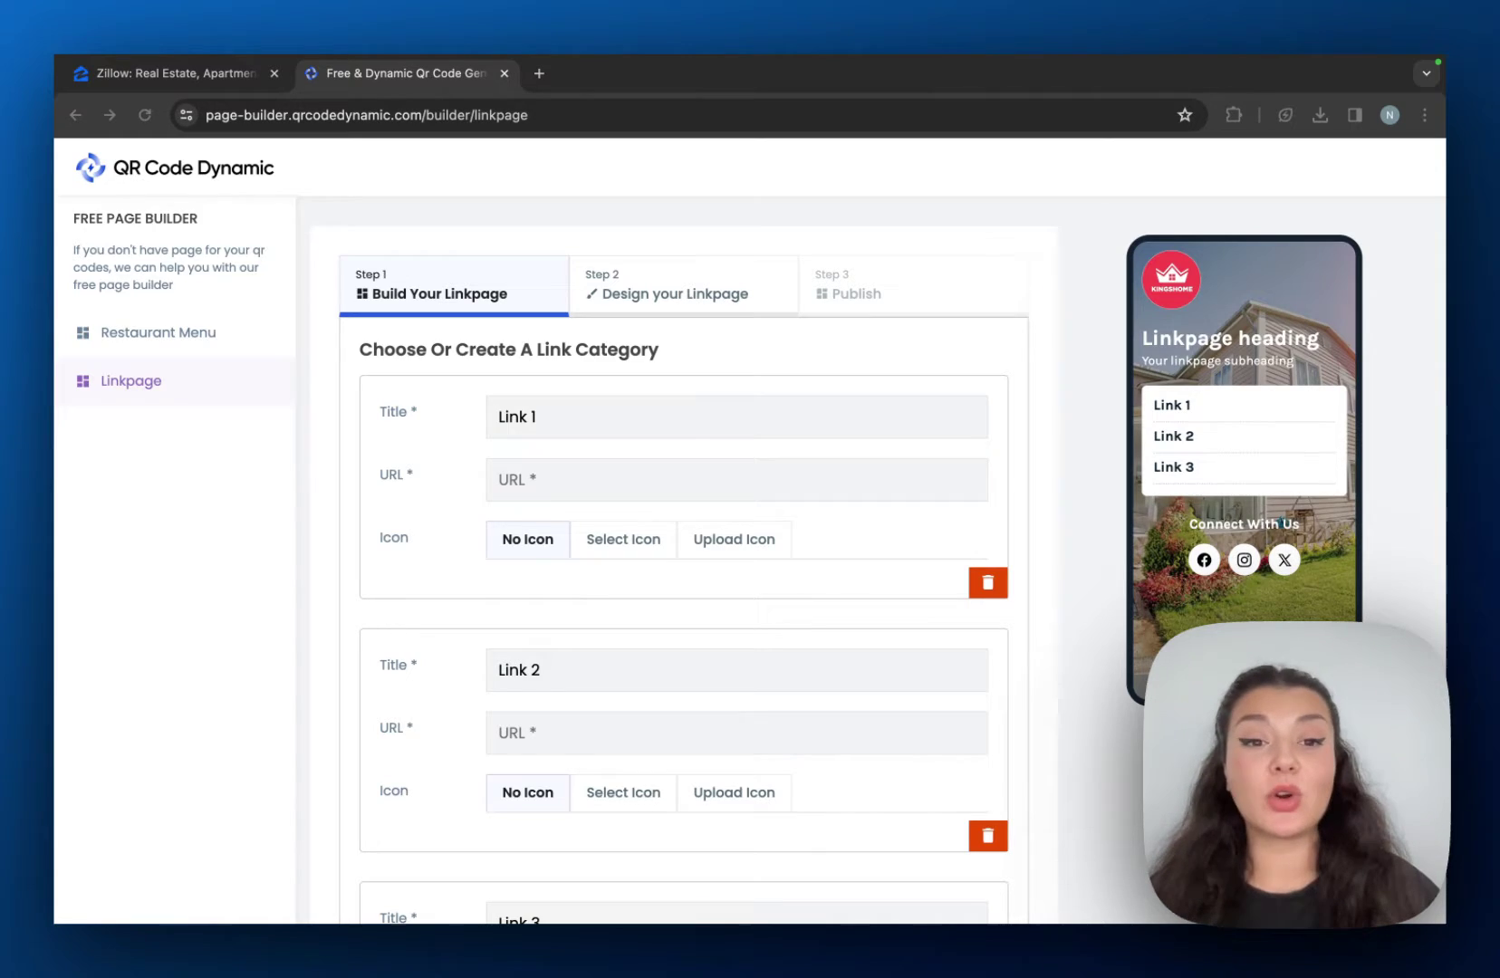
Retitle the first link 'Buy a House' and paste the Zillow homes URL into it.
left_click(181, 73)
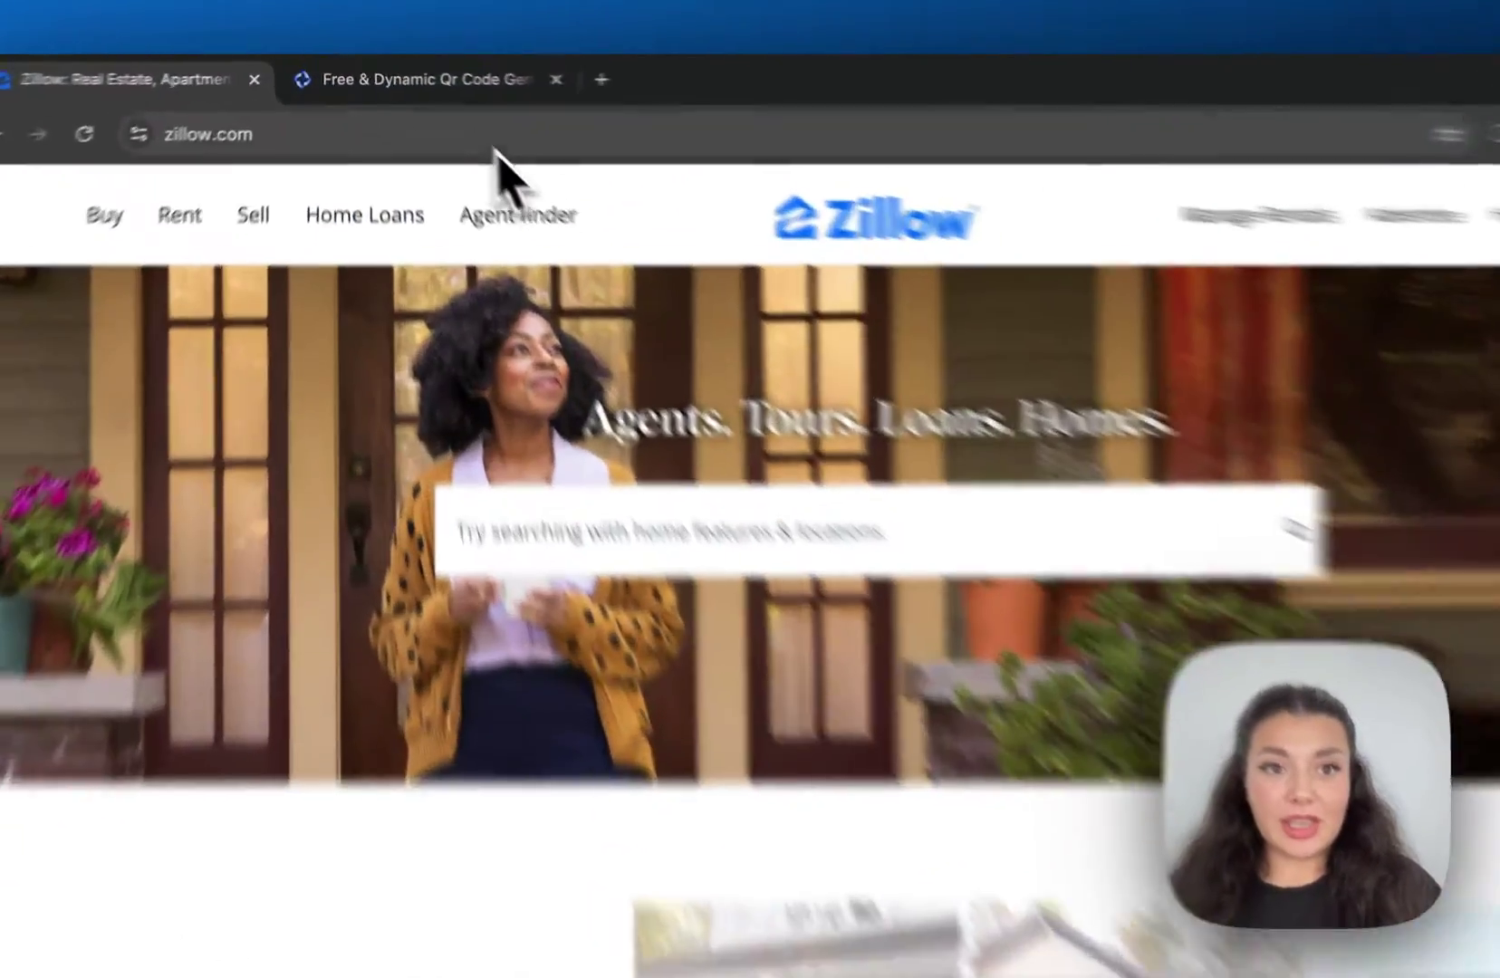
left_click(403, 74)
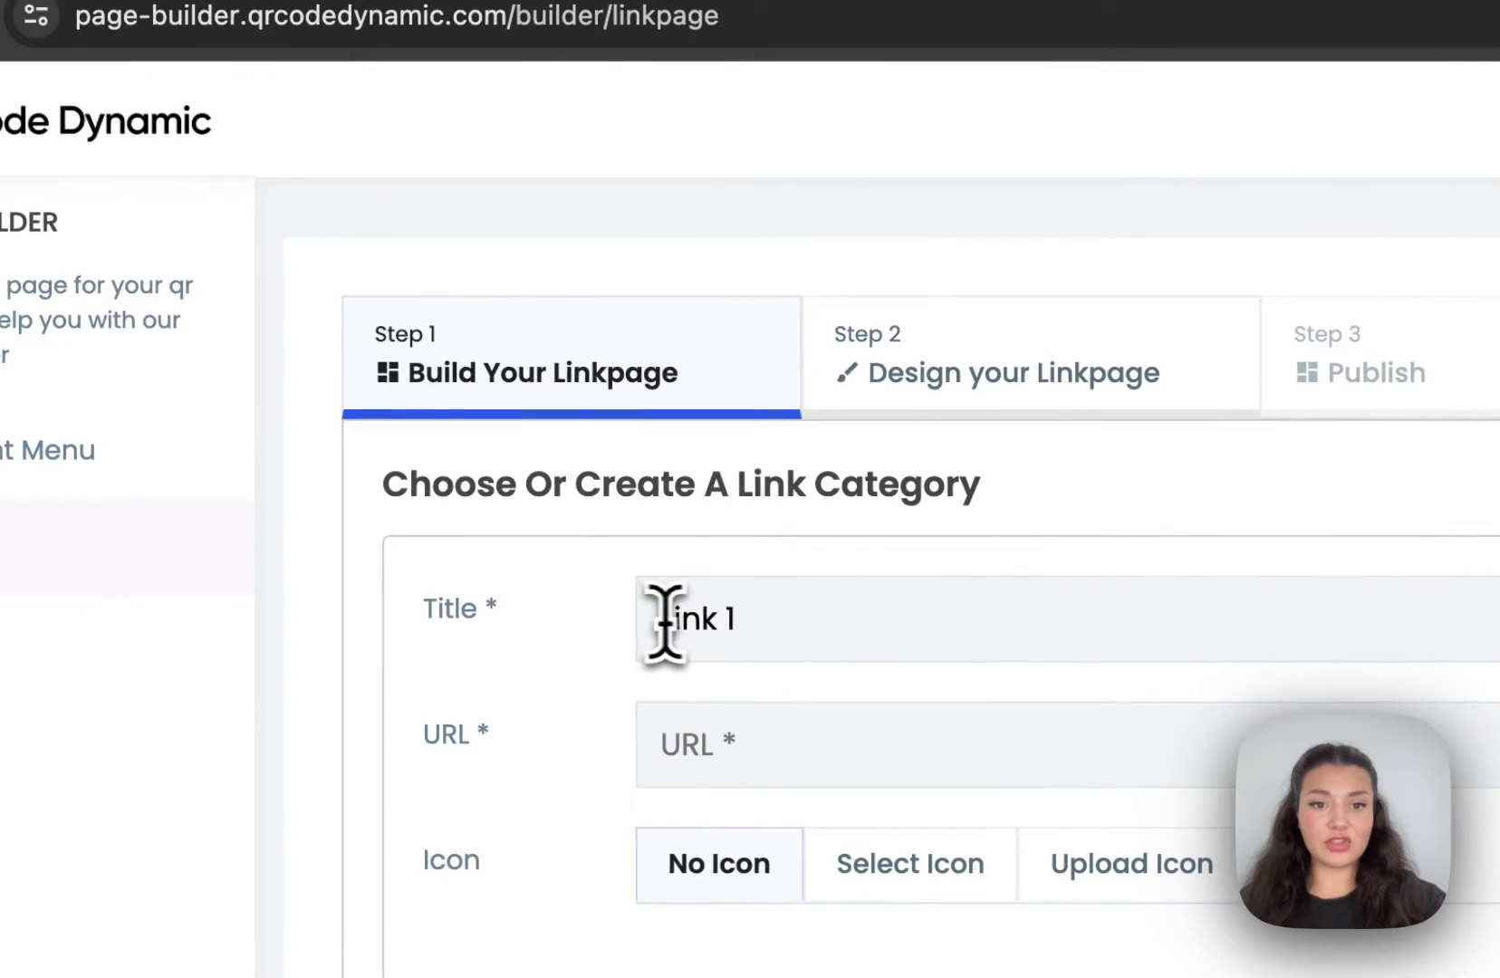
left_click_drag(193, 590, 348, 603)
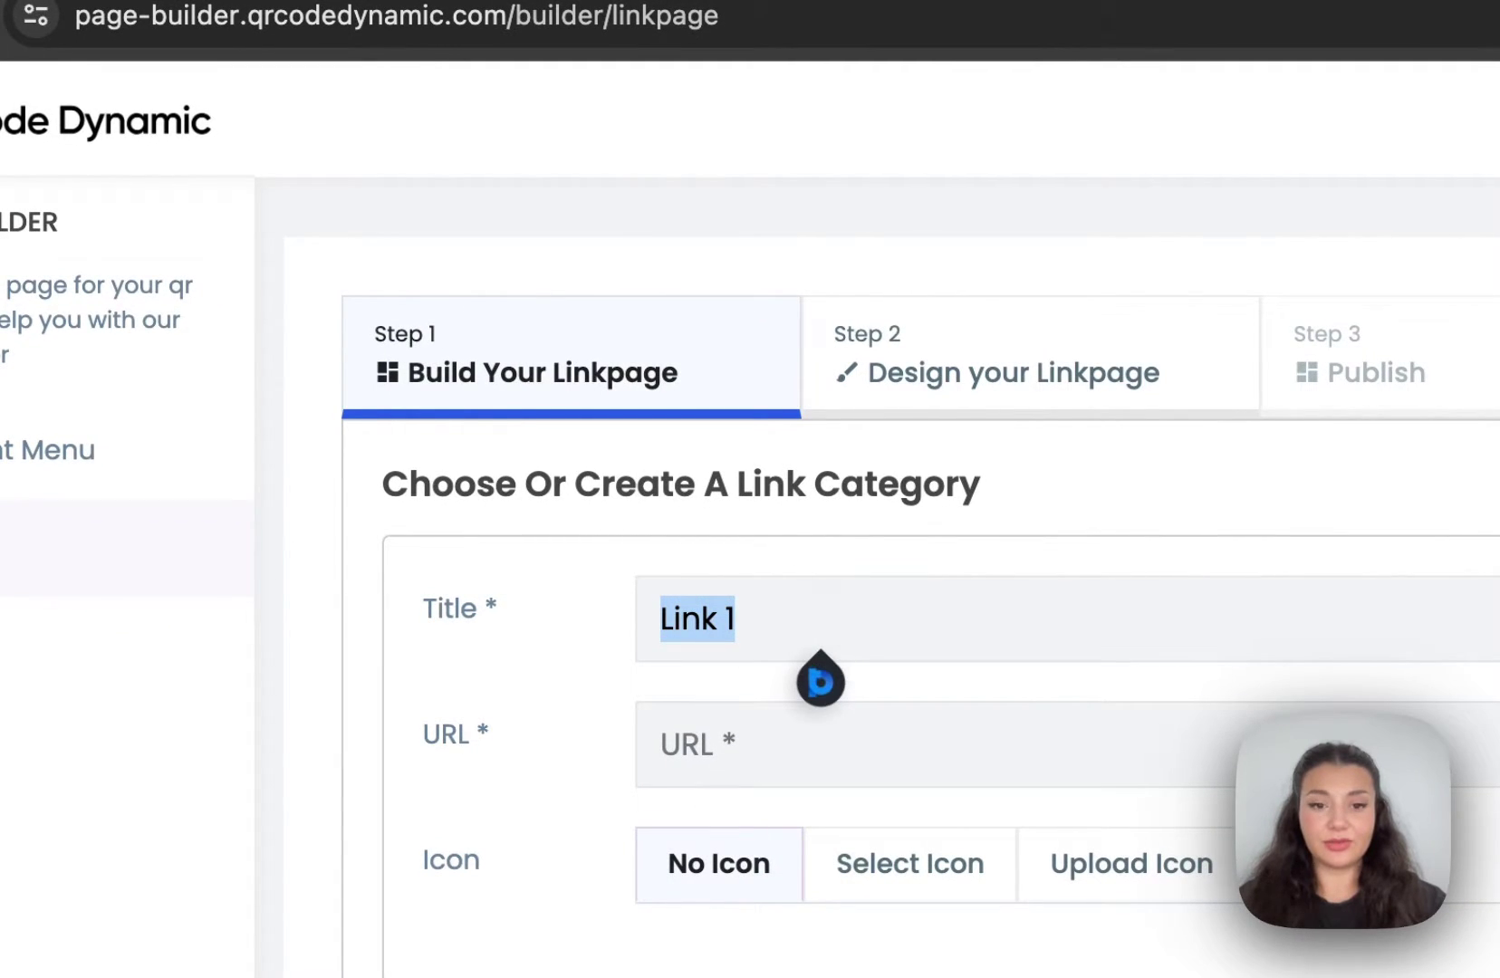
type("Buy a House")
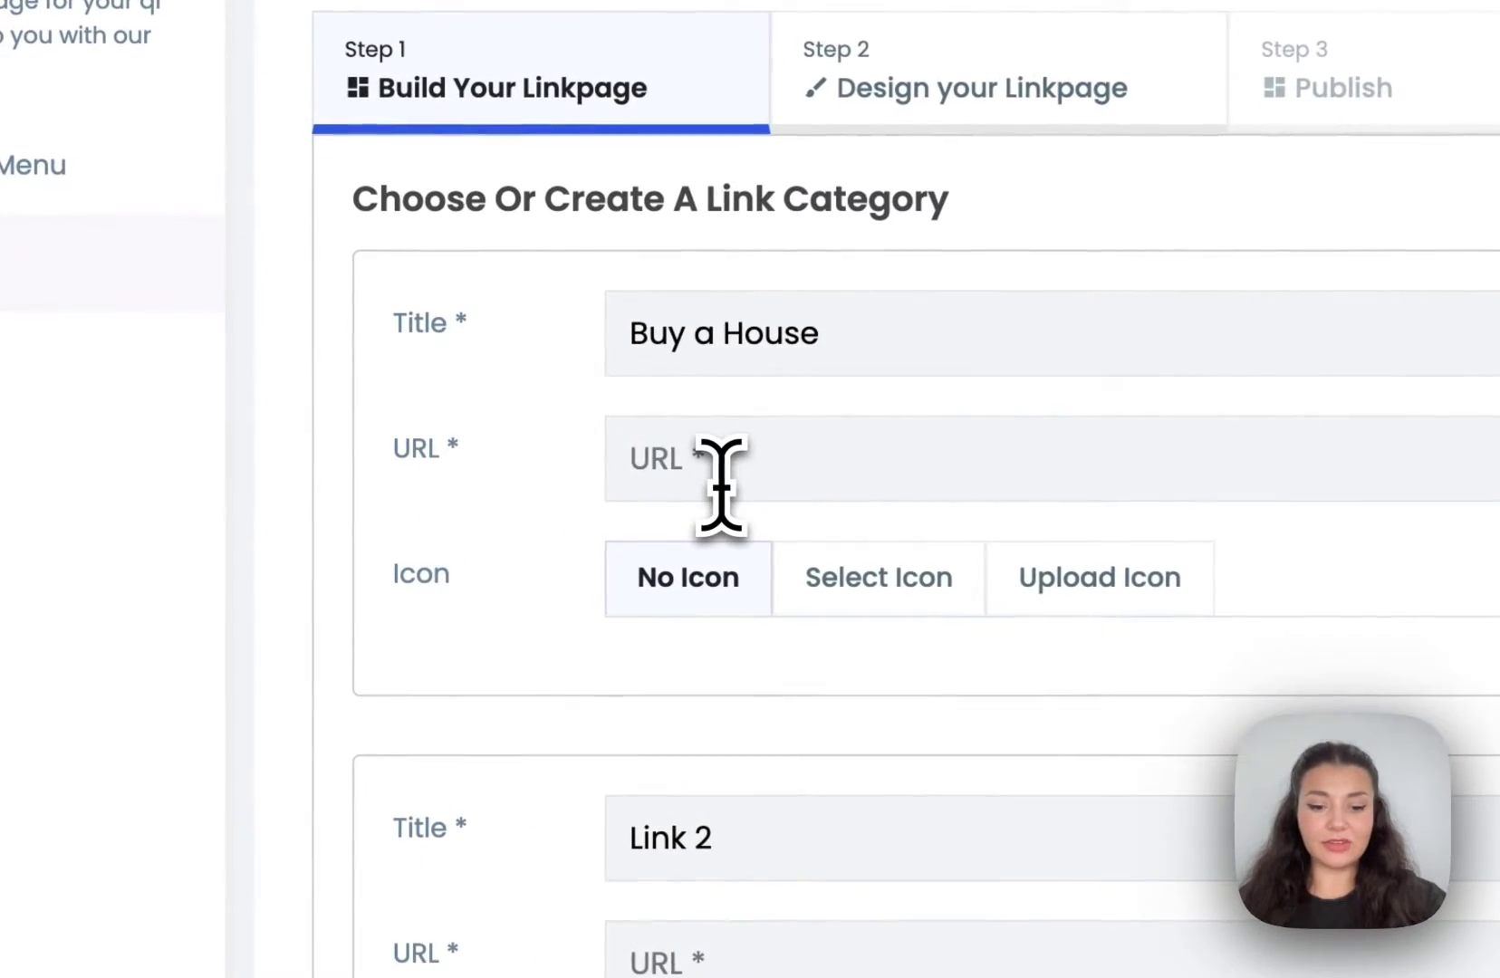
left_click(721, 485)
type("https://www.zillow.com/homes/")
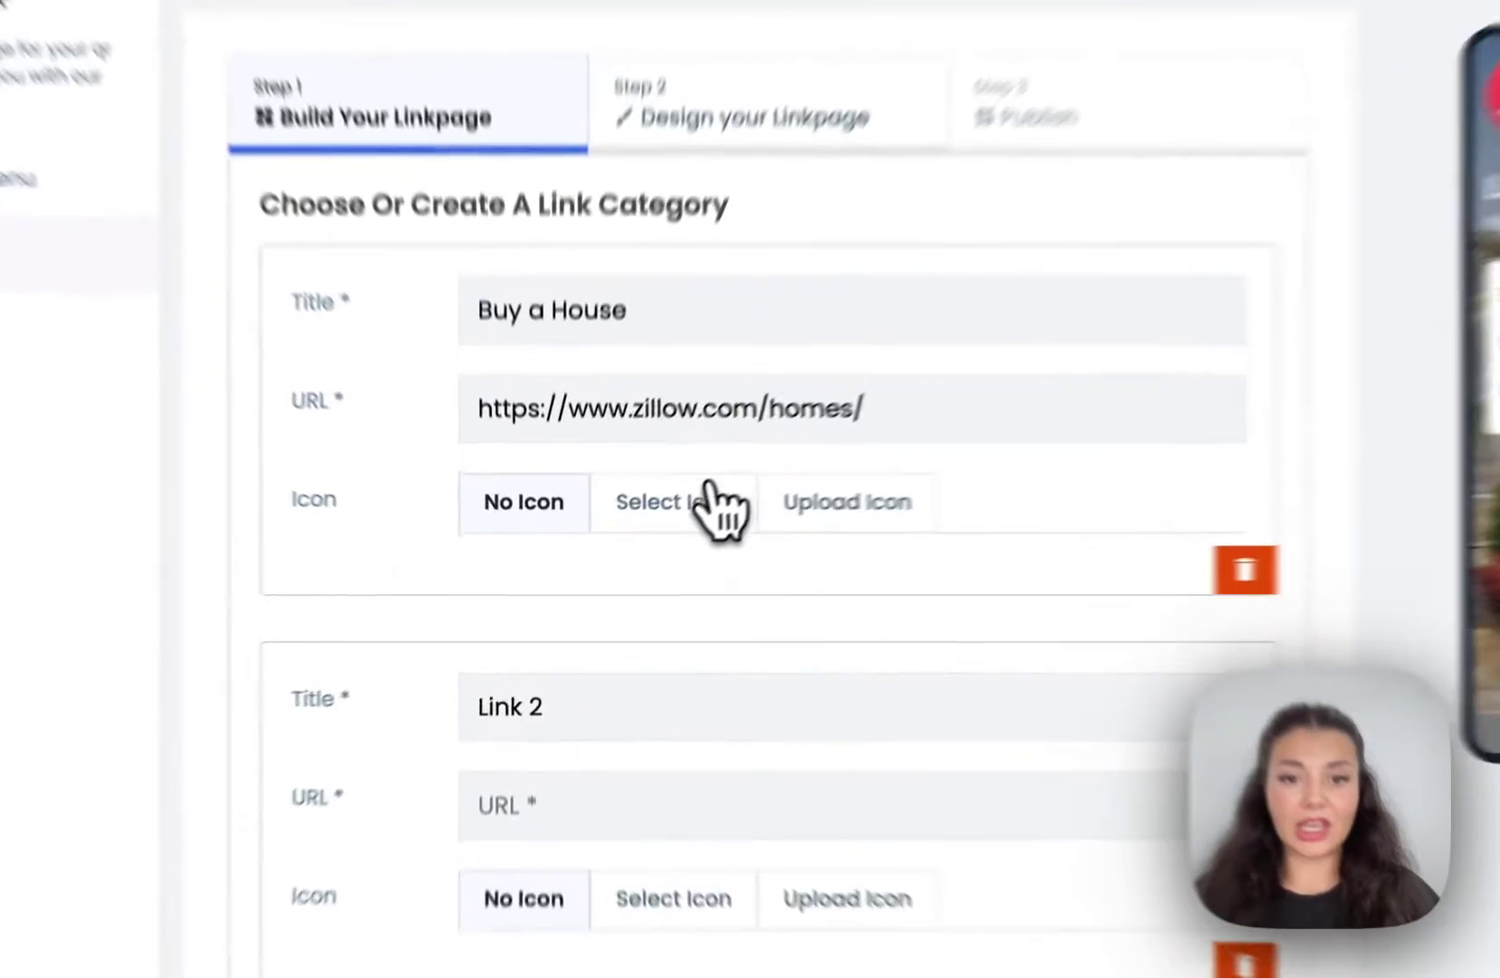
Browse the icon choices for the Buy a House link.
left_click(720, 505)
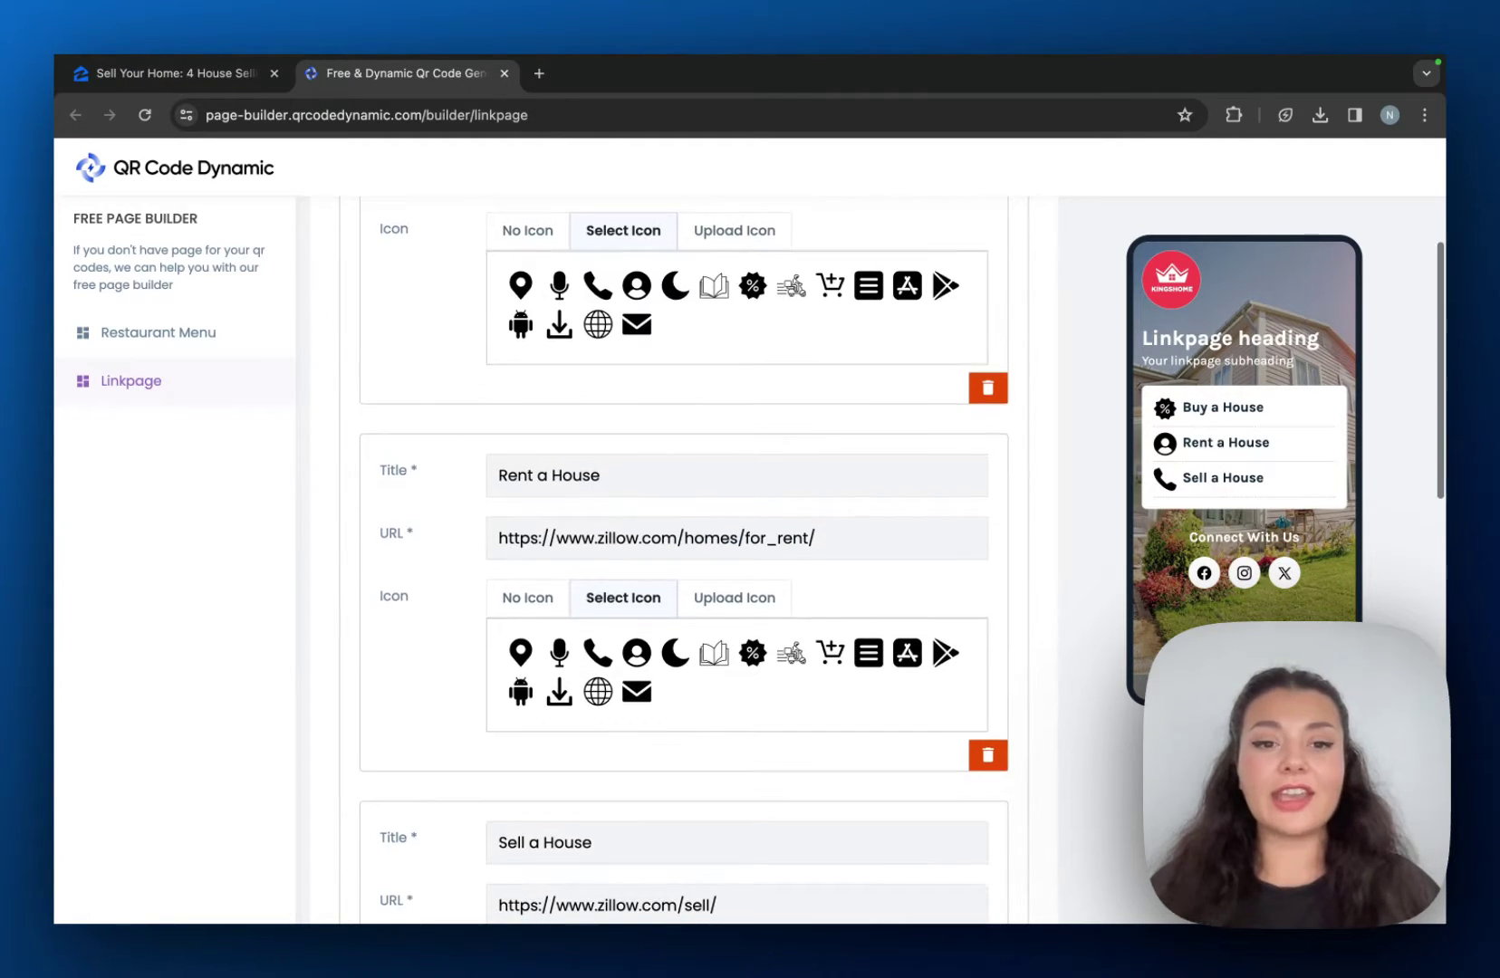
scroll(875, 600, "down", 1)
scroll(875, 599, "up", 3)
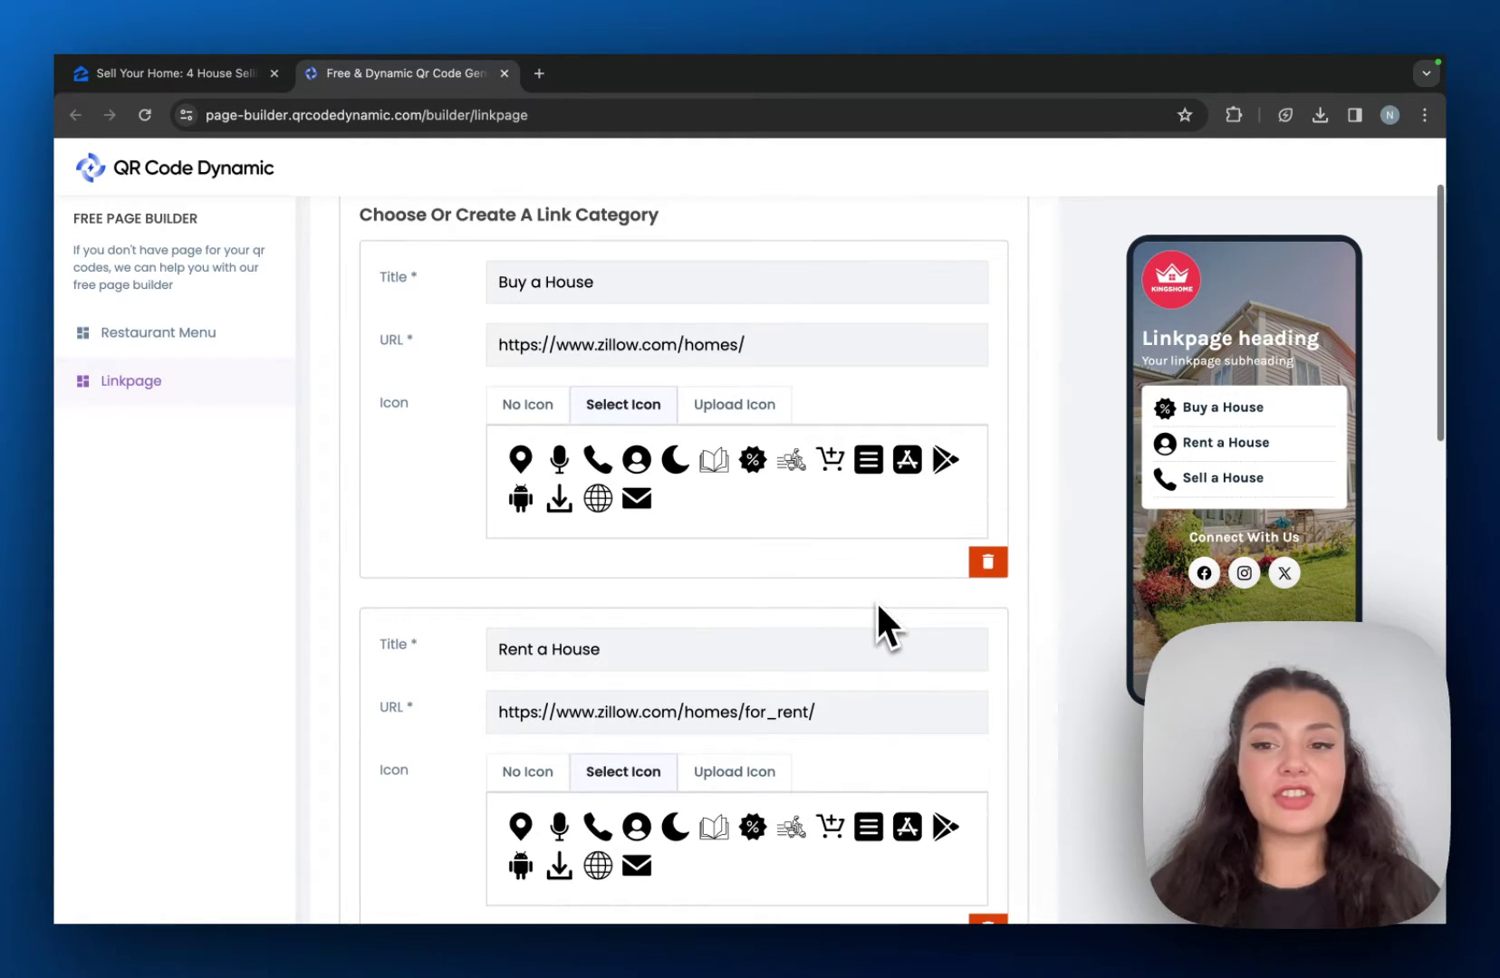
scroll(804, 653, "down", 3)
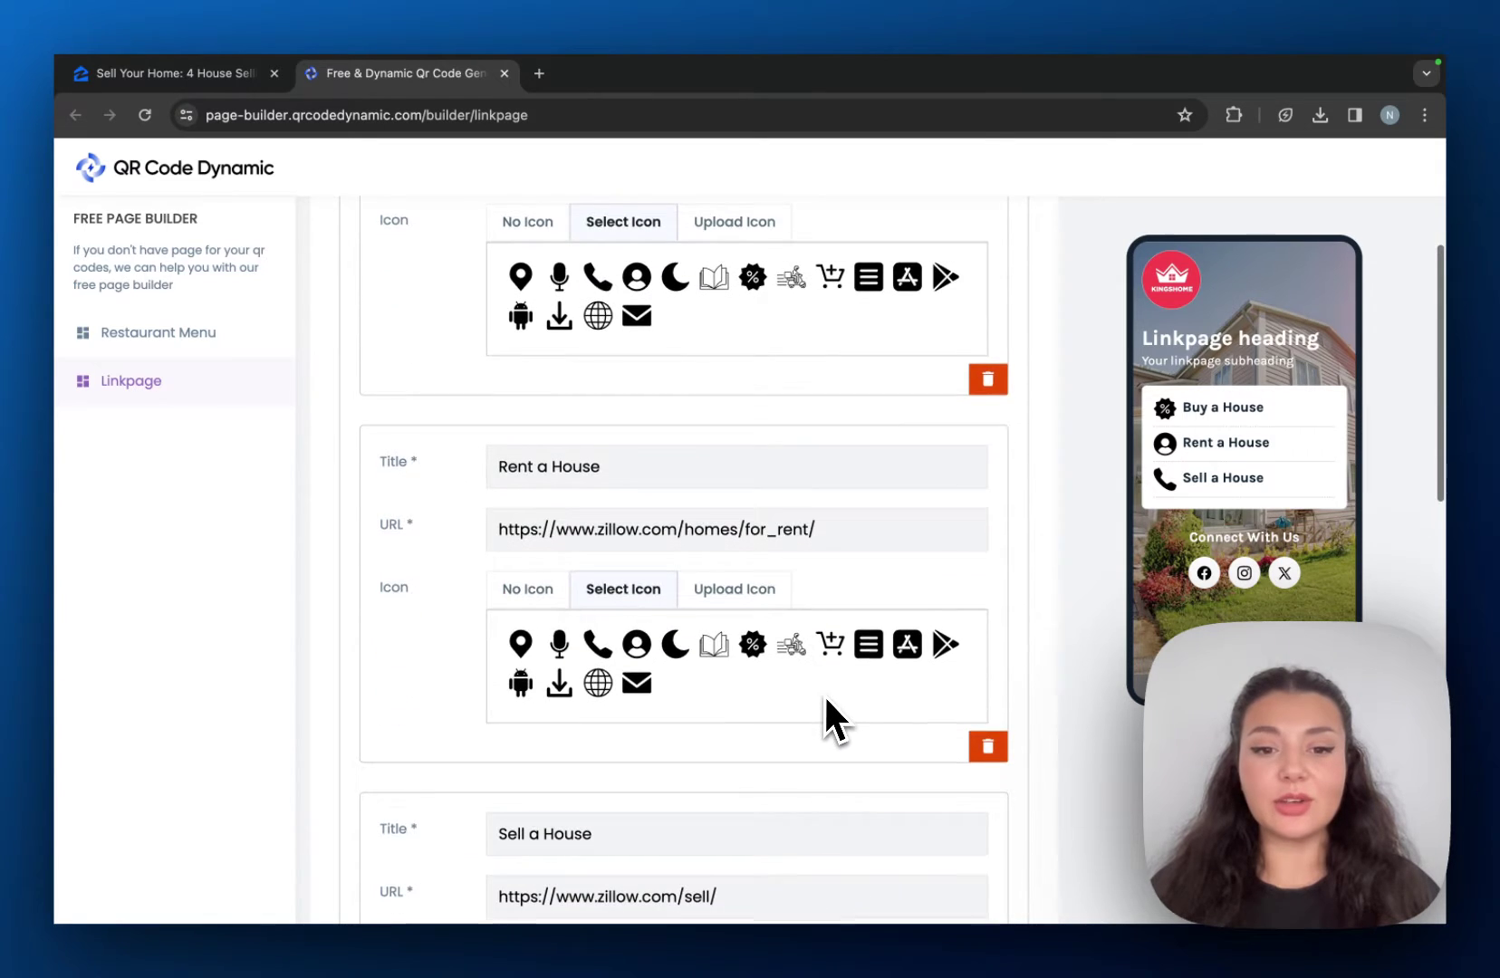
scroll(797, 675, "down", 1)
scroll(781, 670, "down", 1)
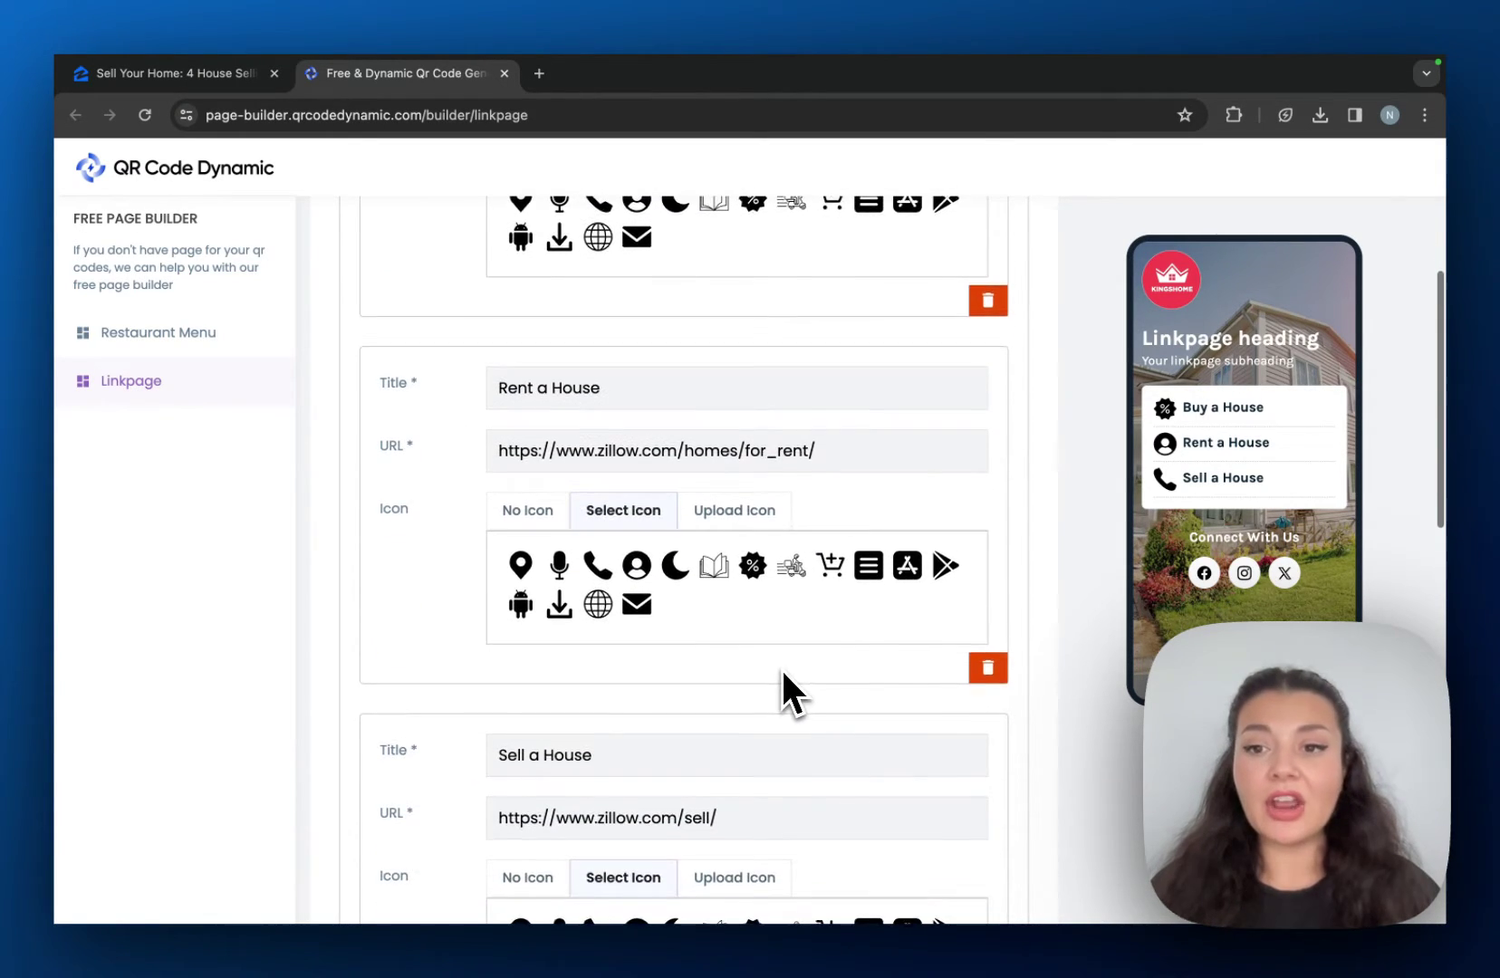
scroll(781, 667, "down", 2)
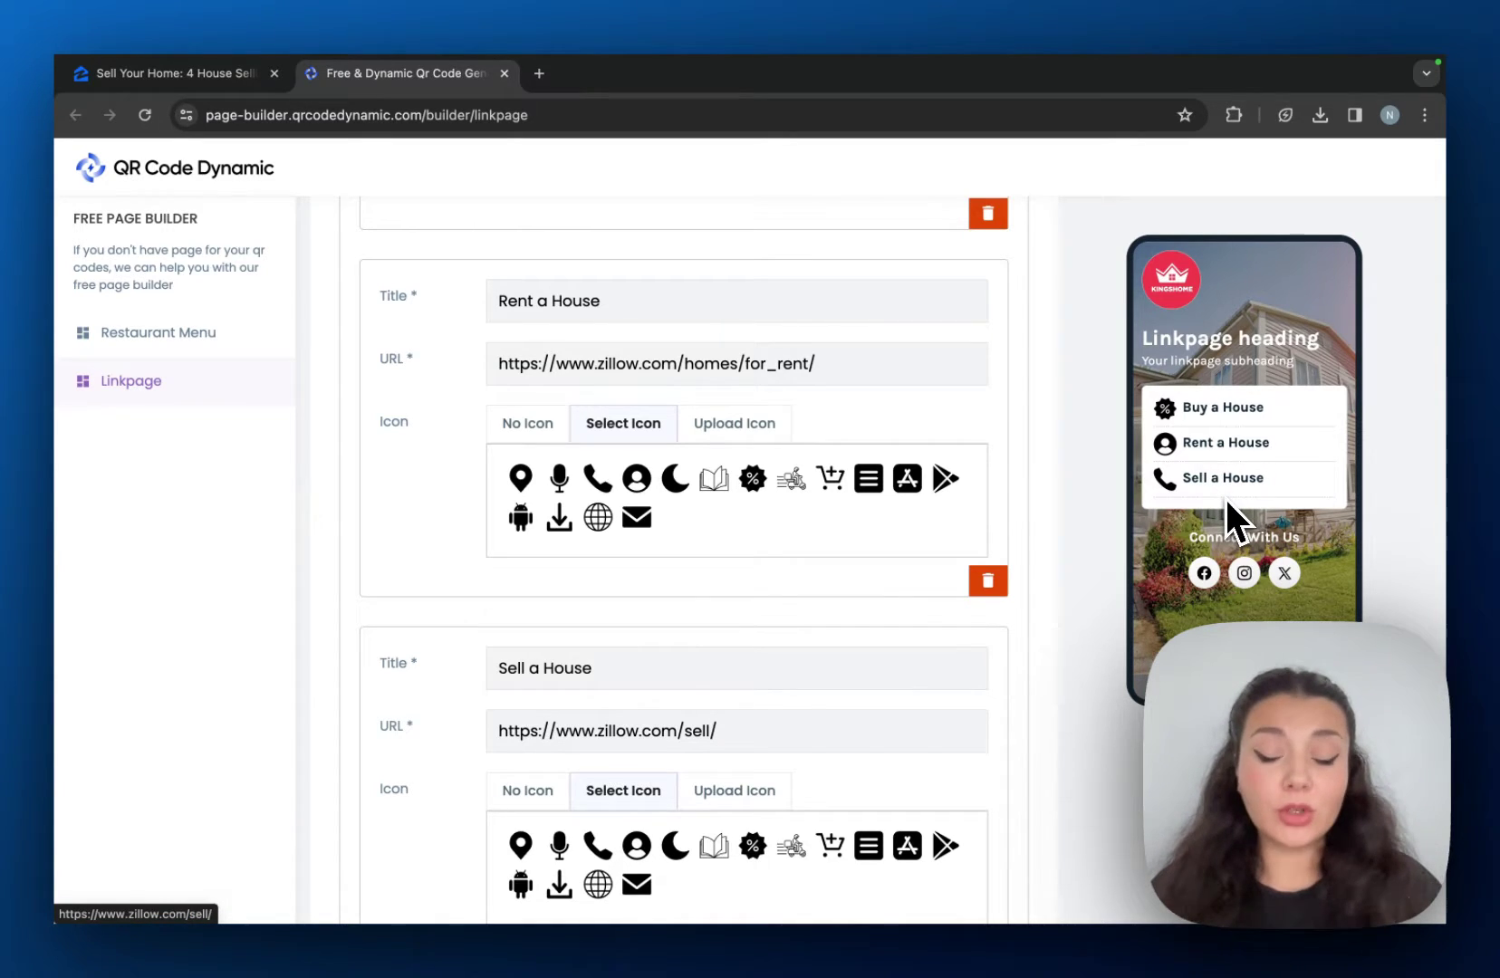
scroll(854, 495, "down", 1)
scroll(853, 496, "down", 2)
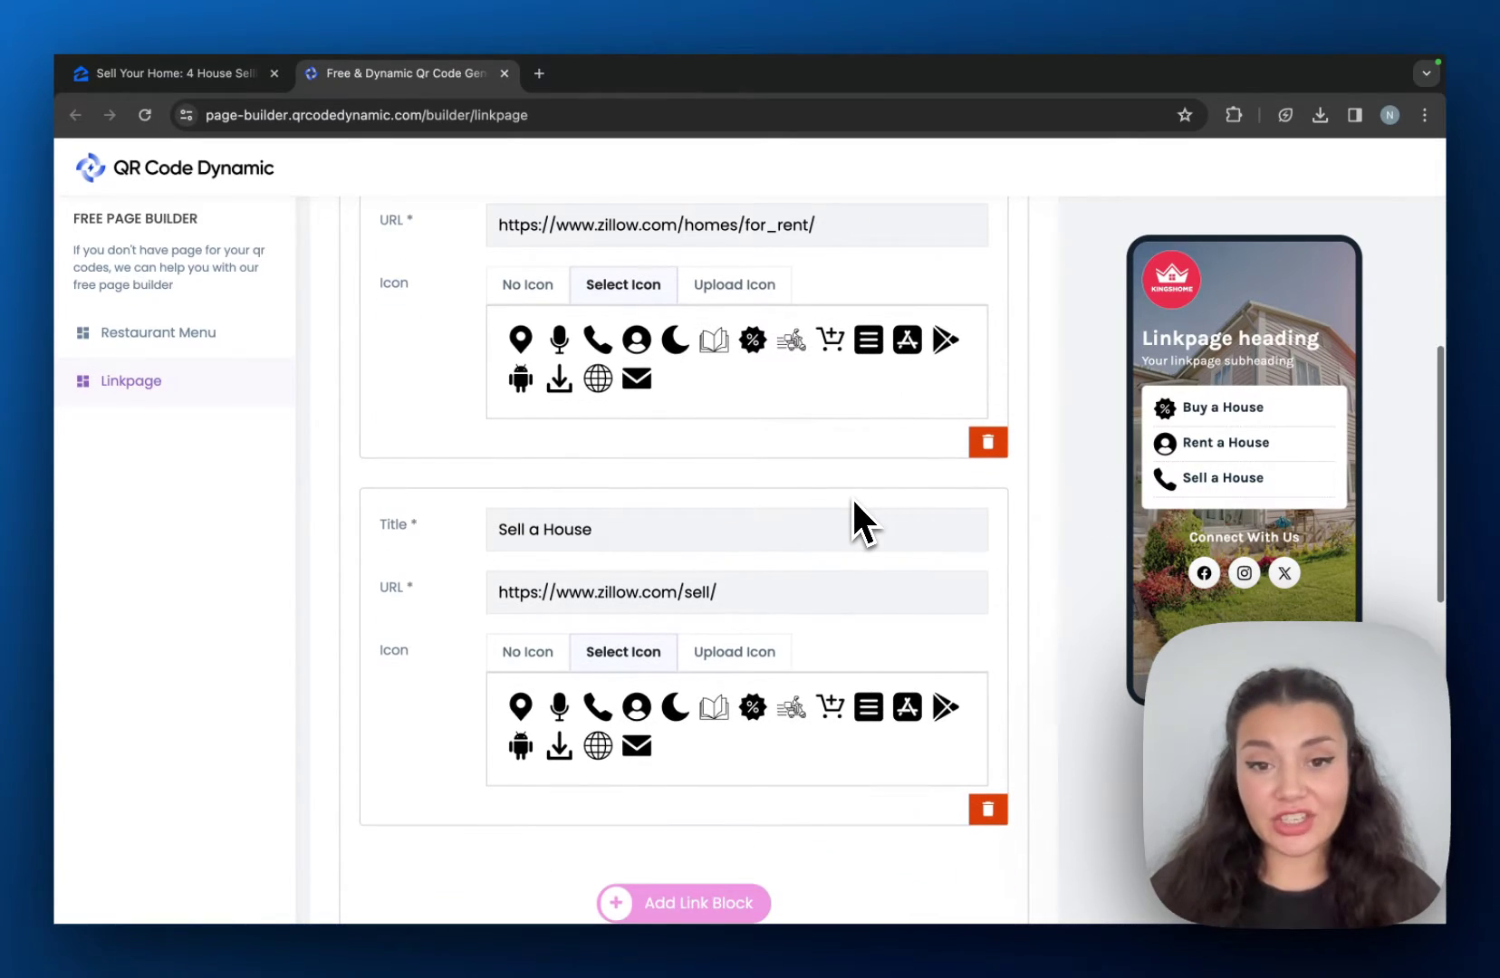
scroll(852, 498, "down", 5)
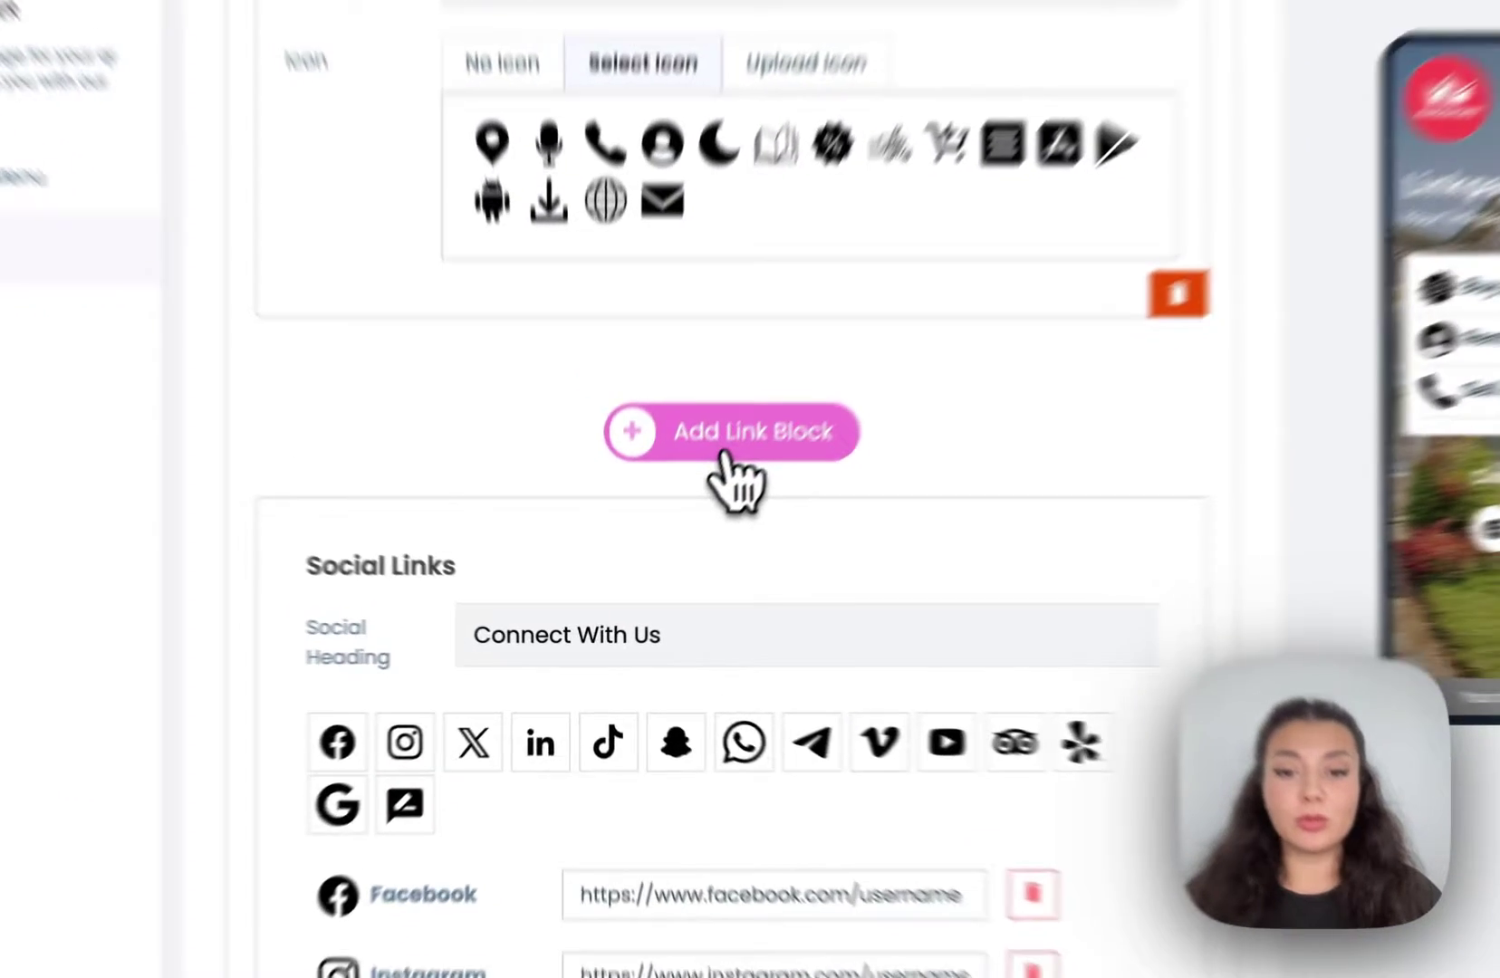
Add a new link block, then delete the empty block and confirm.
left_click(652, 509)
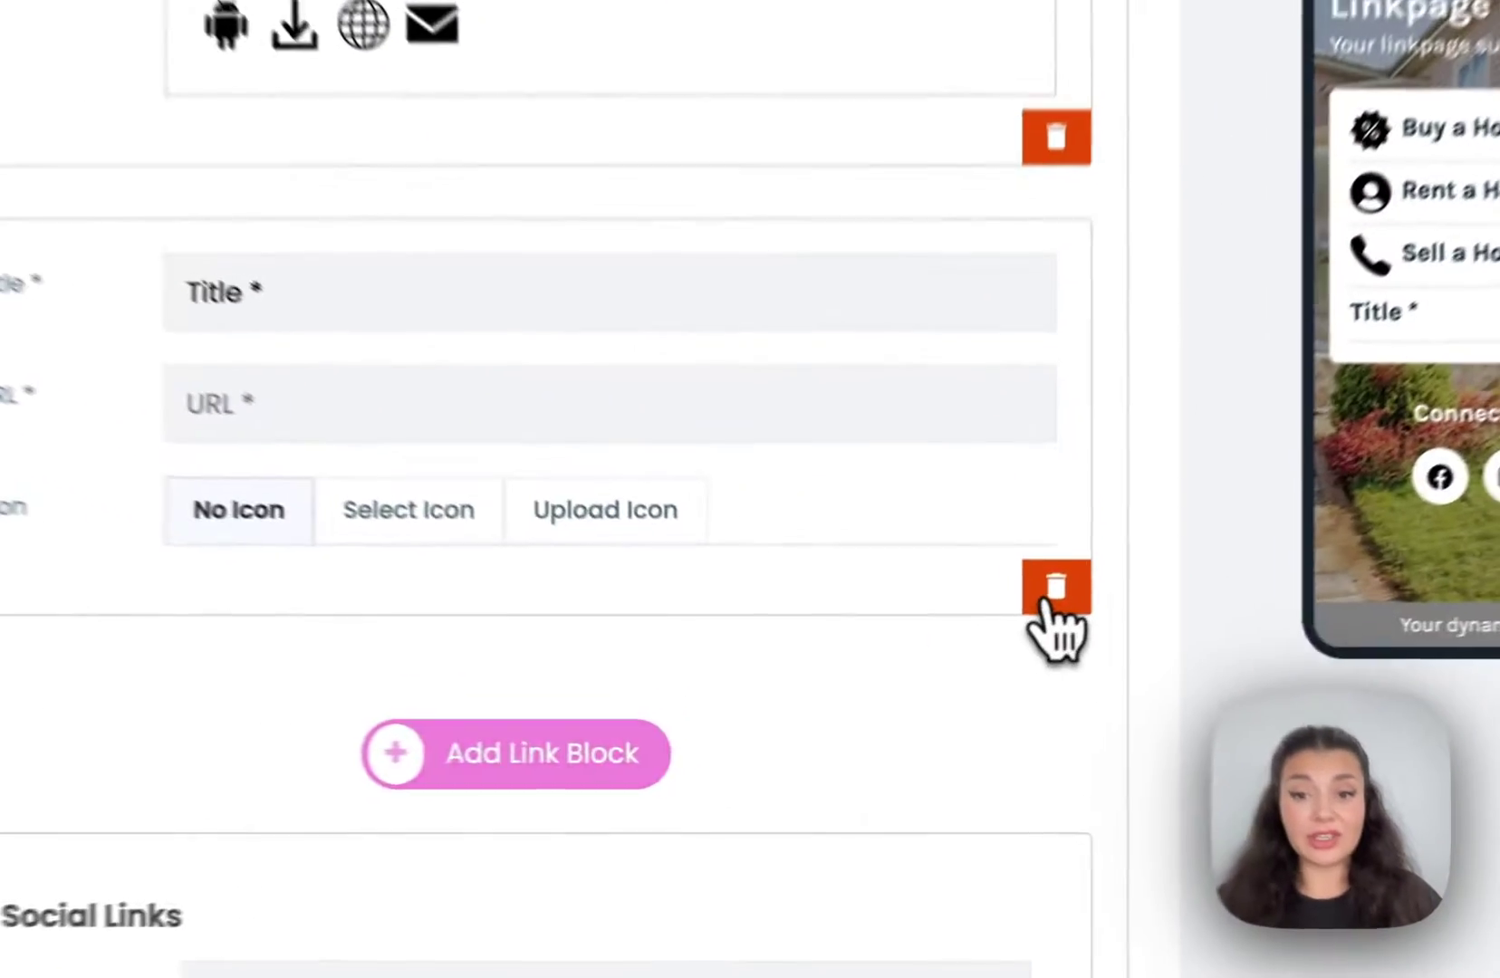
left_click(987, 666)
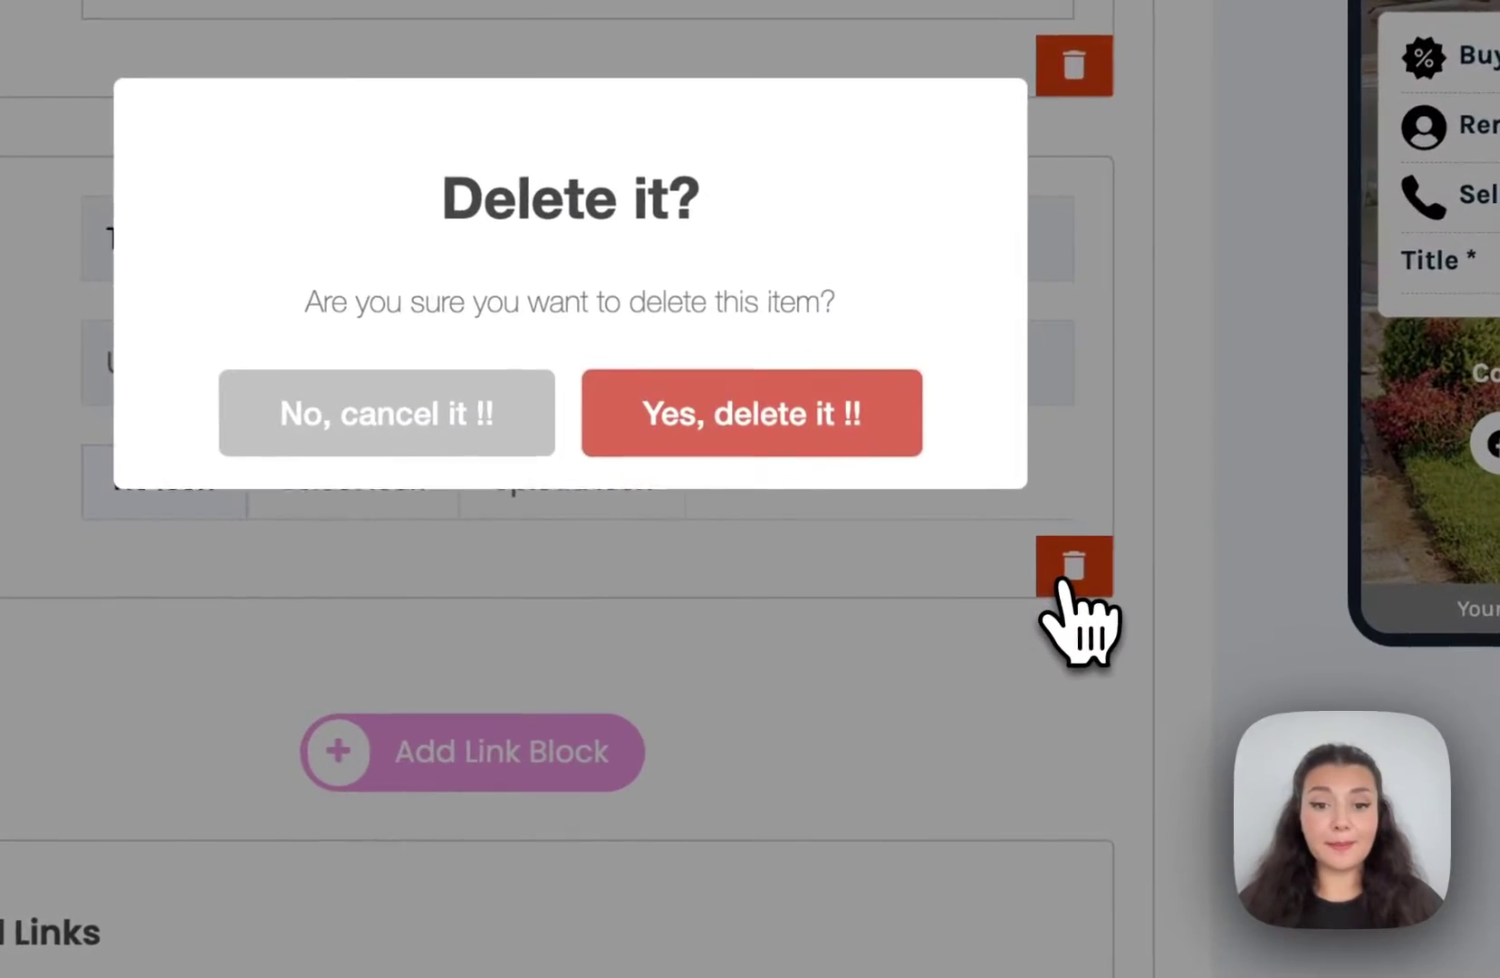
left_click(815, 595)
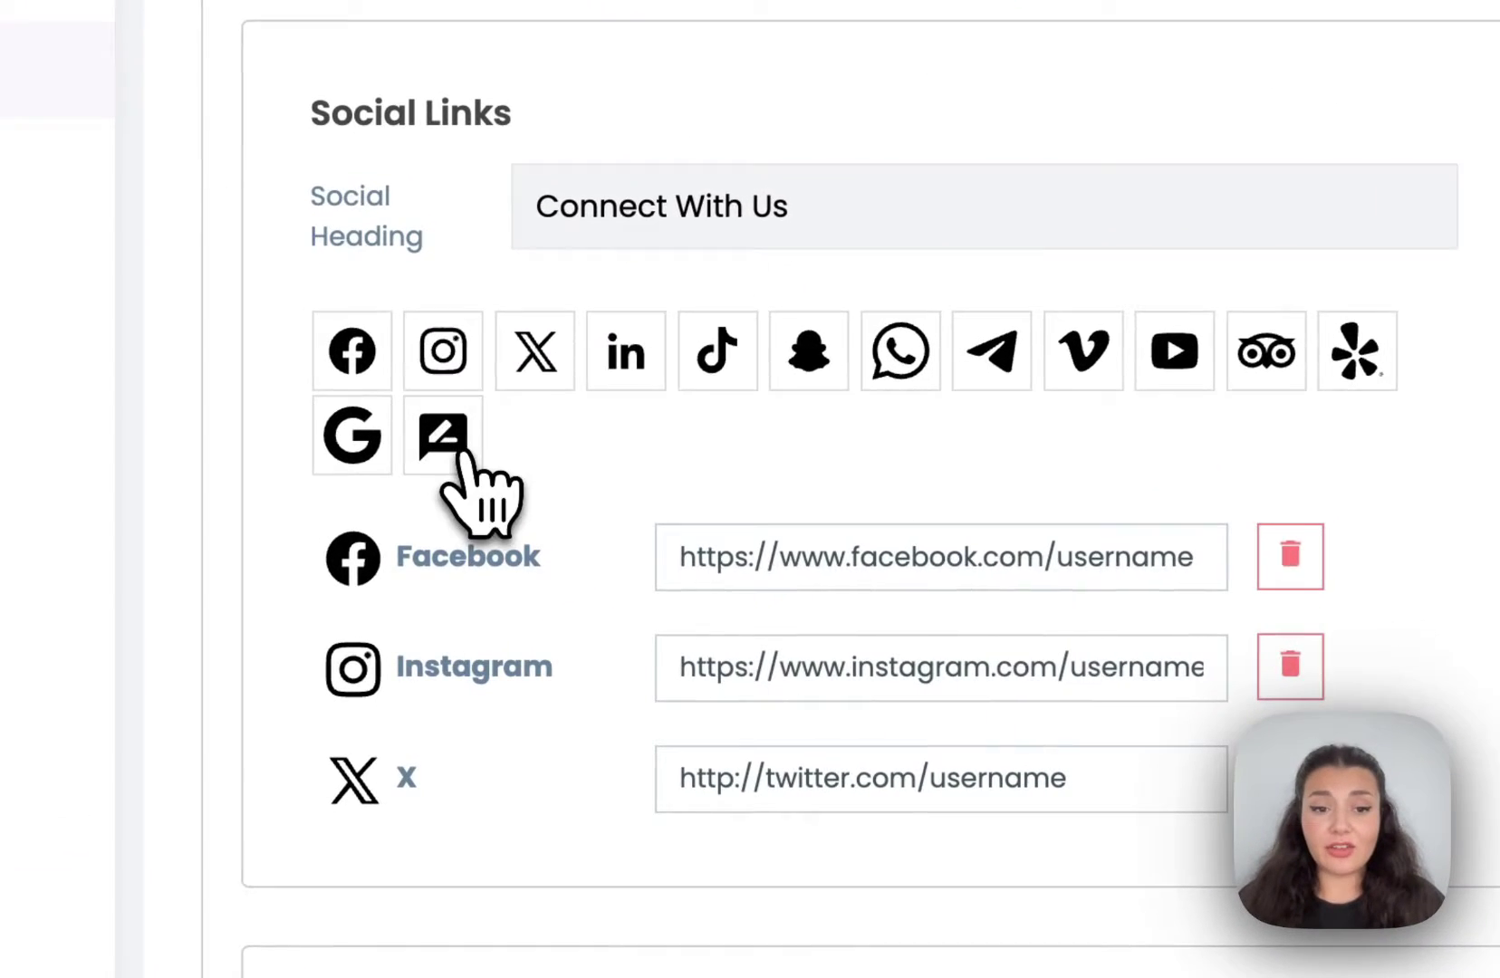
Add a Feedback link to the page's social links.
left_click(462, 567)
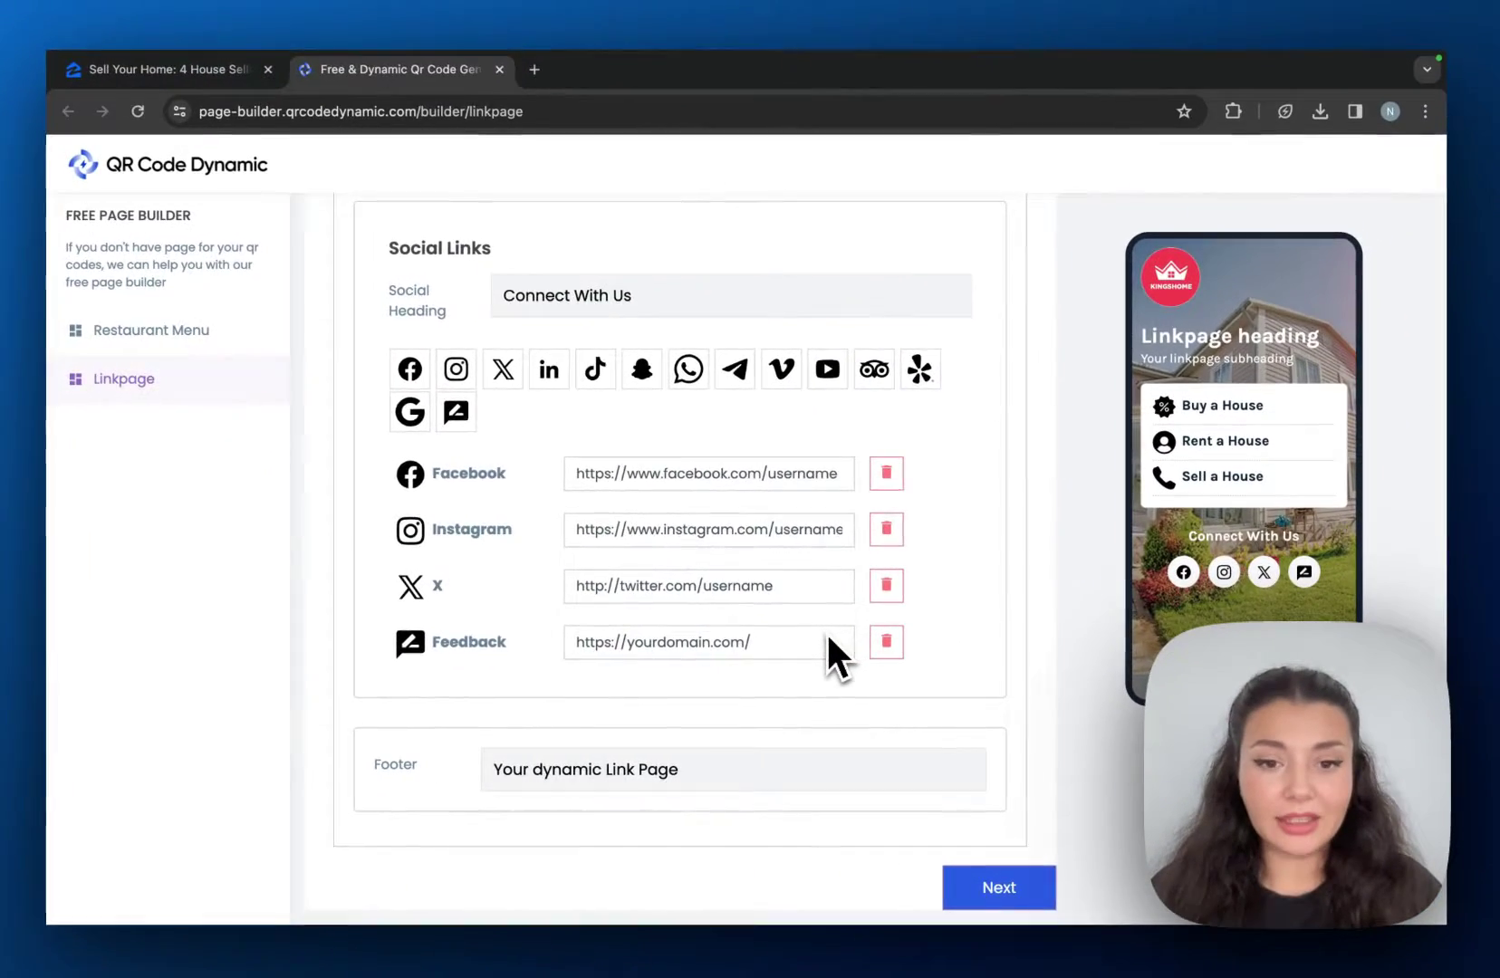
scroll(826, 632, "down", 2)
scroll(543, 716, "up", 3)
scroll(576, 720, "down", 2)
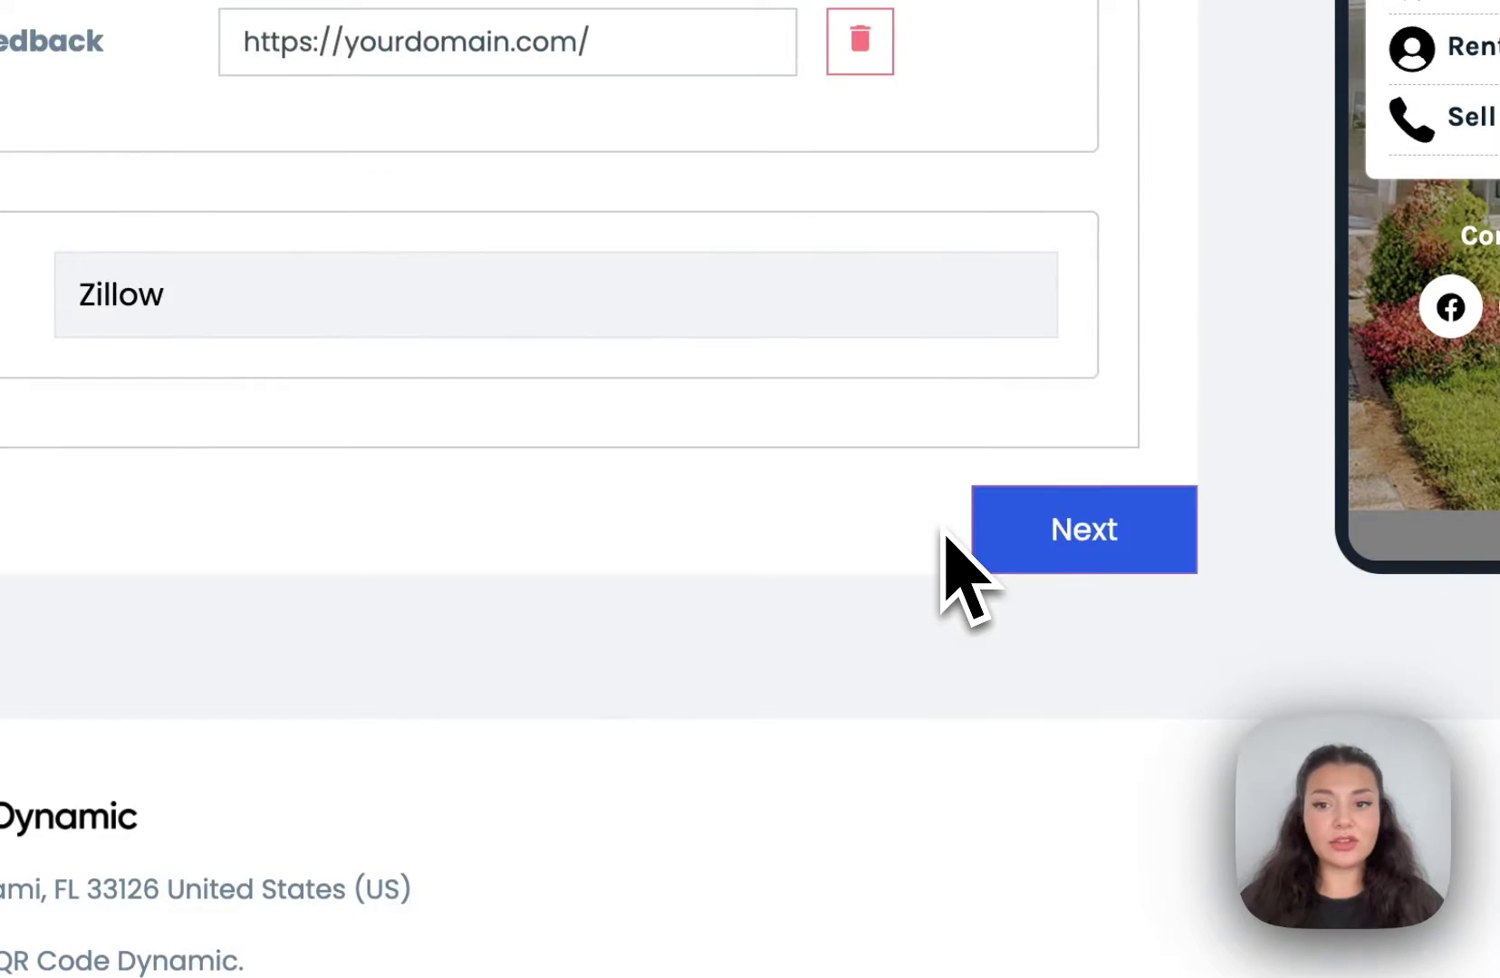
scroll(947, 569, "up", 2)
Upload the Zillow logo, set the page font to Crete Round, and publish the link page.
left_click(1001, 724)
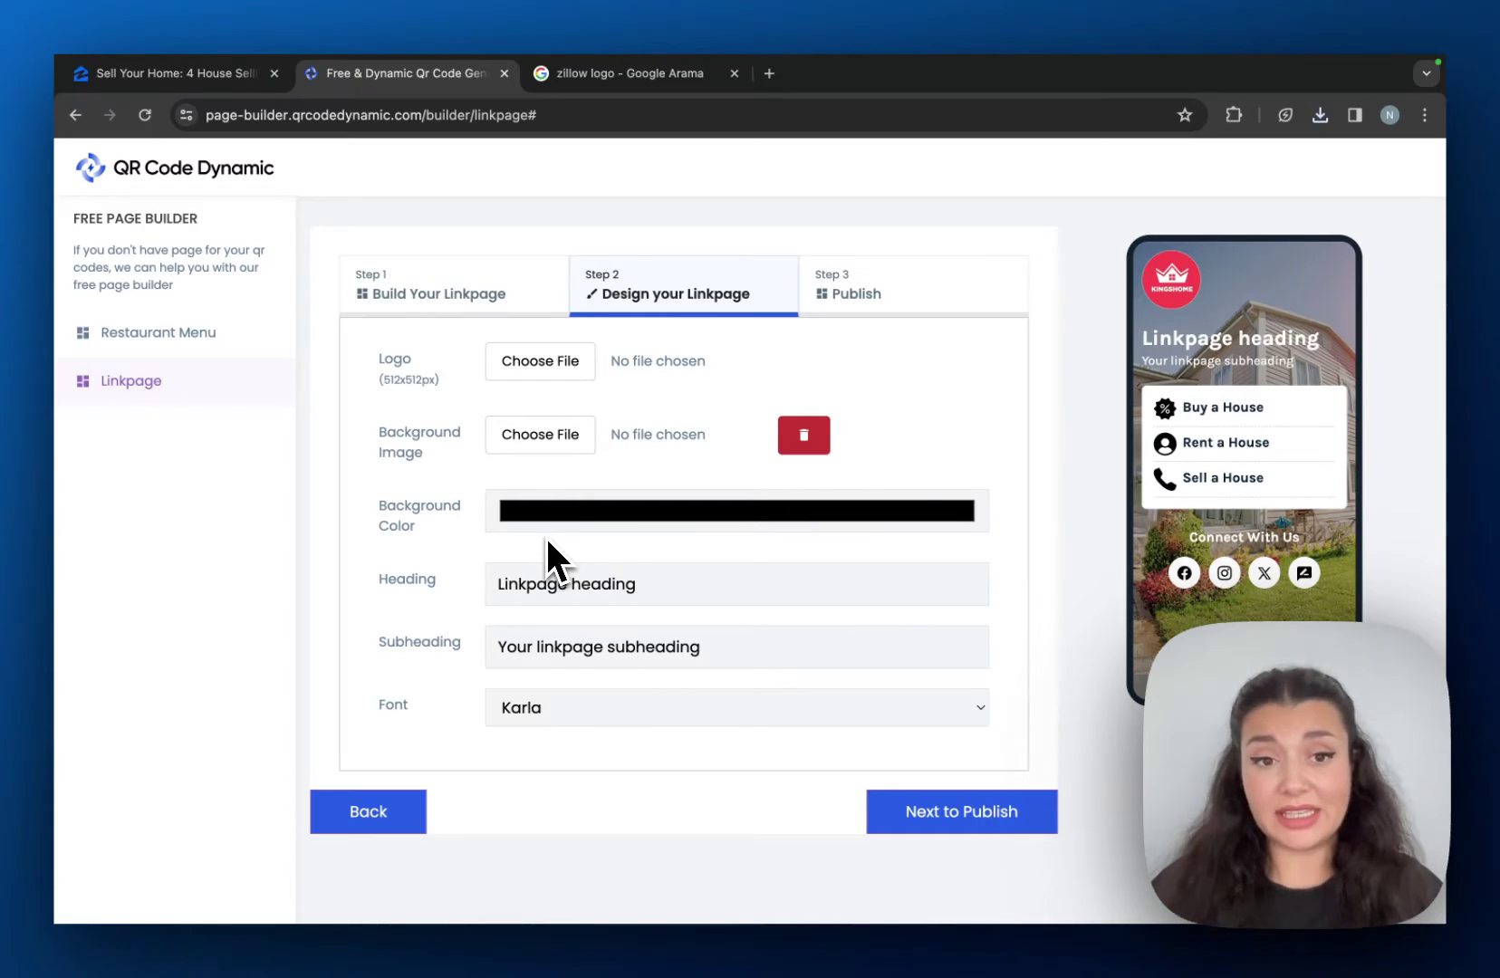
left_click(540, 360)
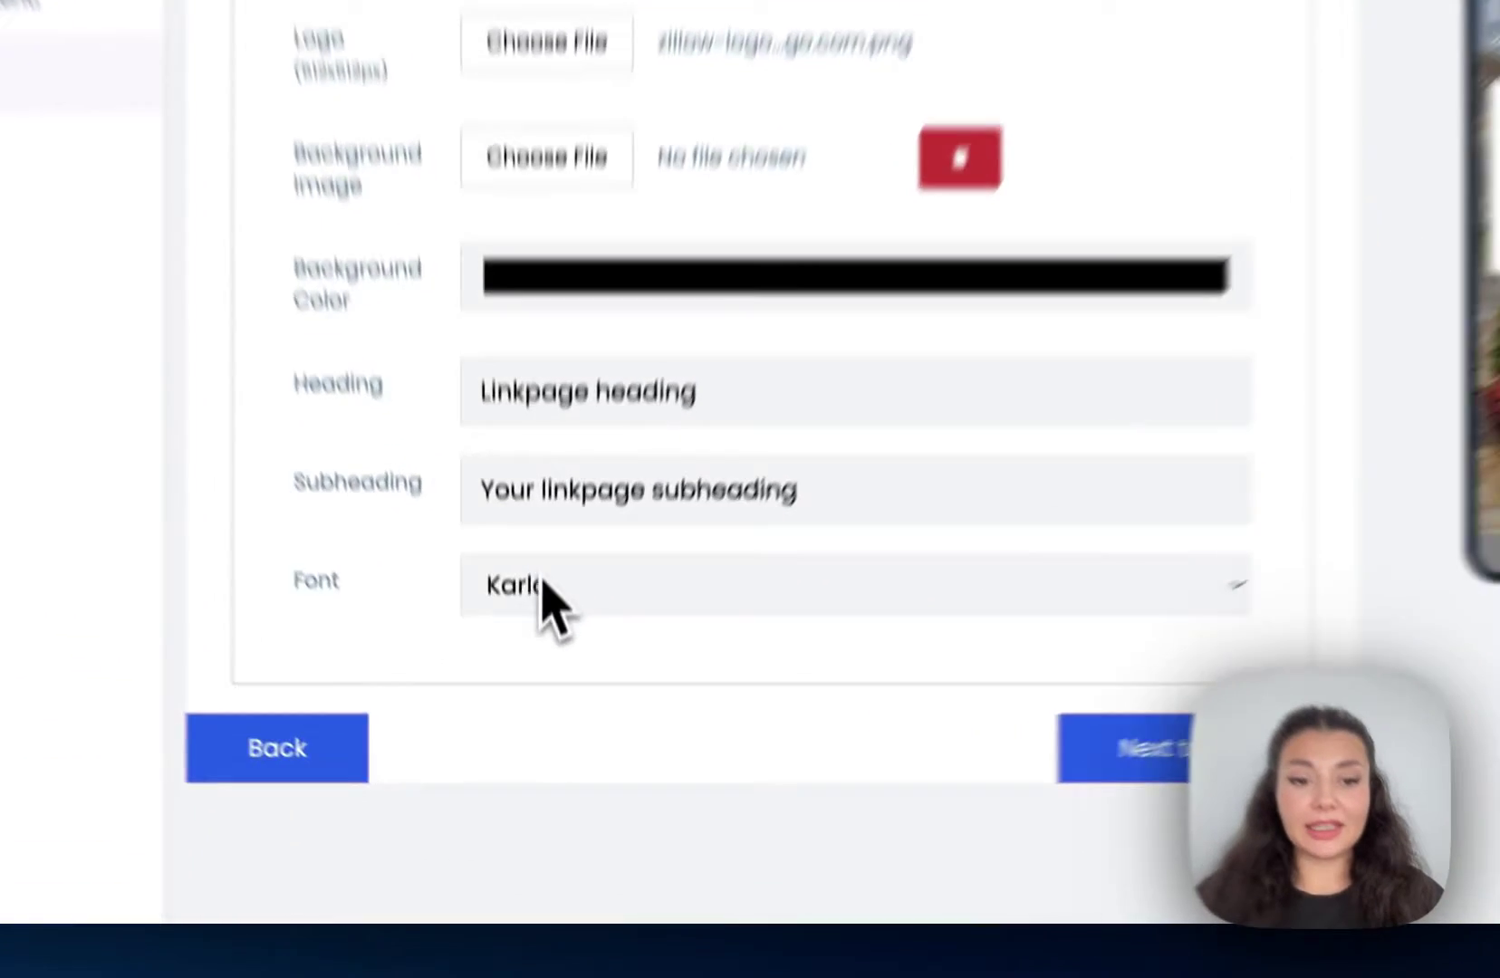
left_click(536, 707)
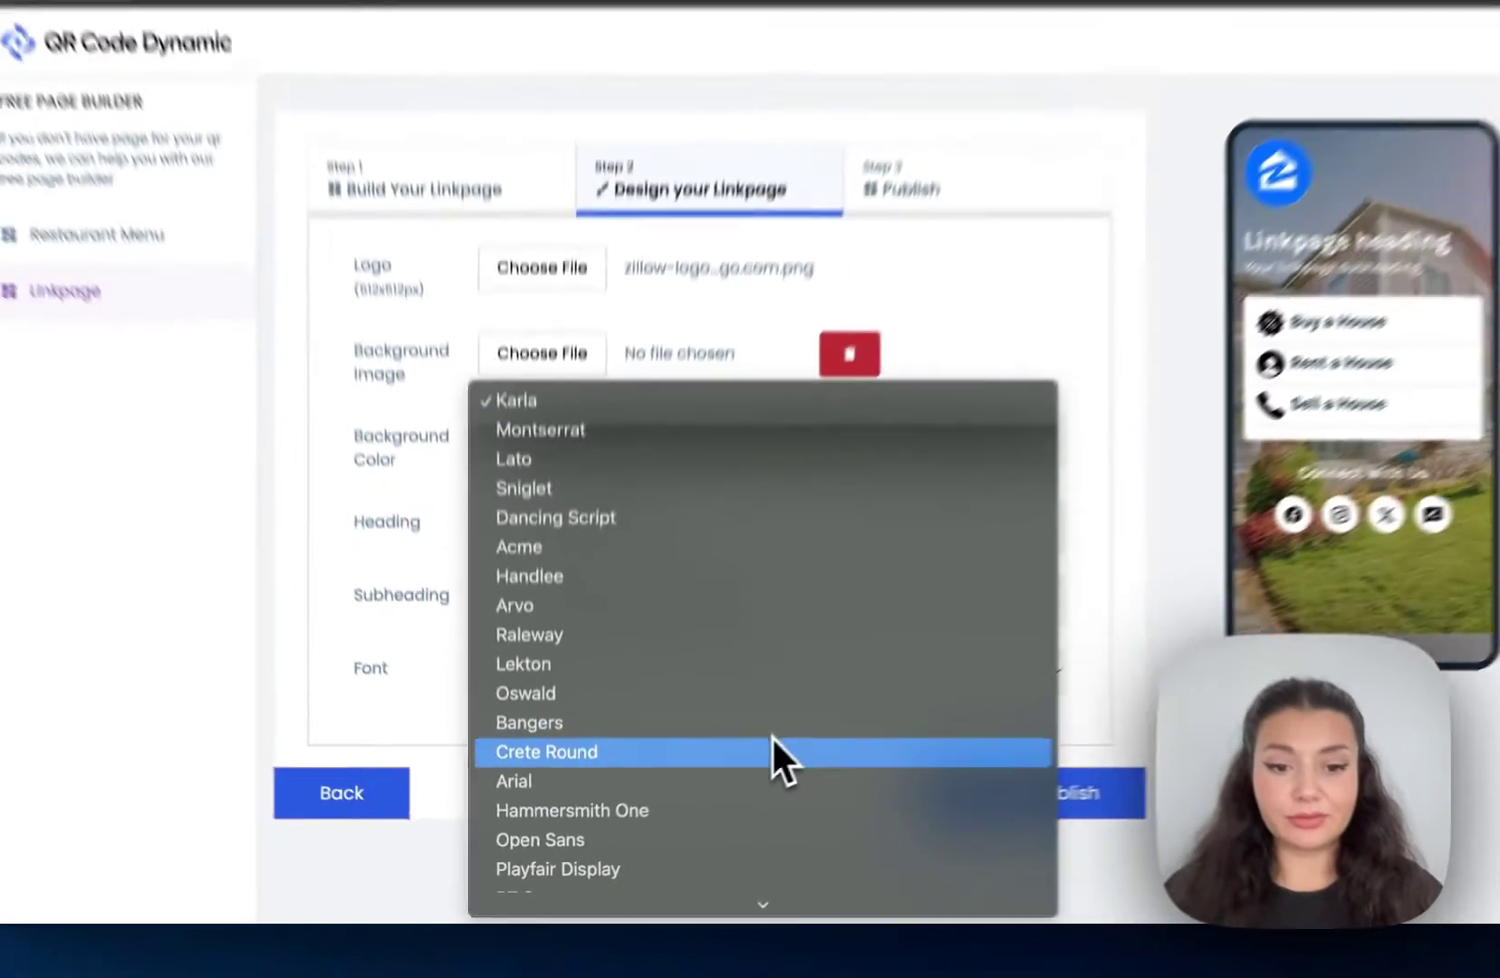
left_click(950, 629)
left_click(942, 815)
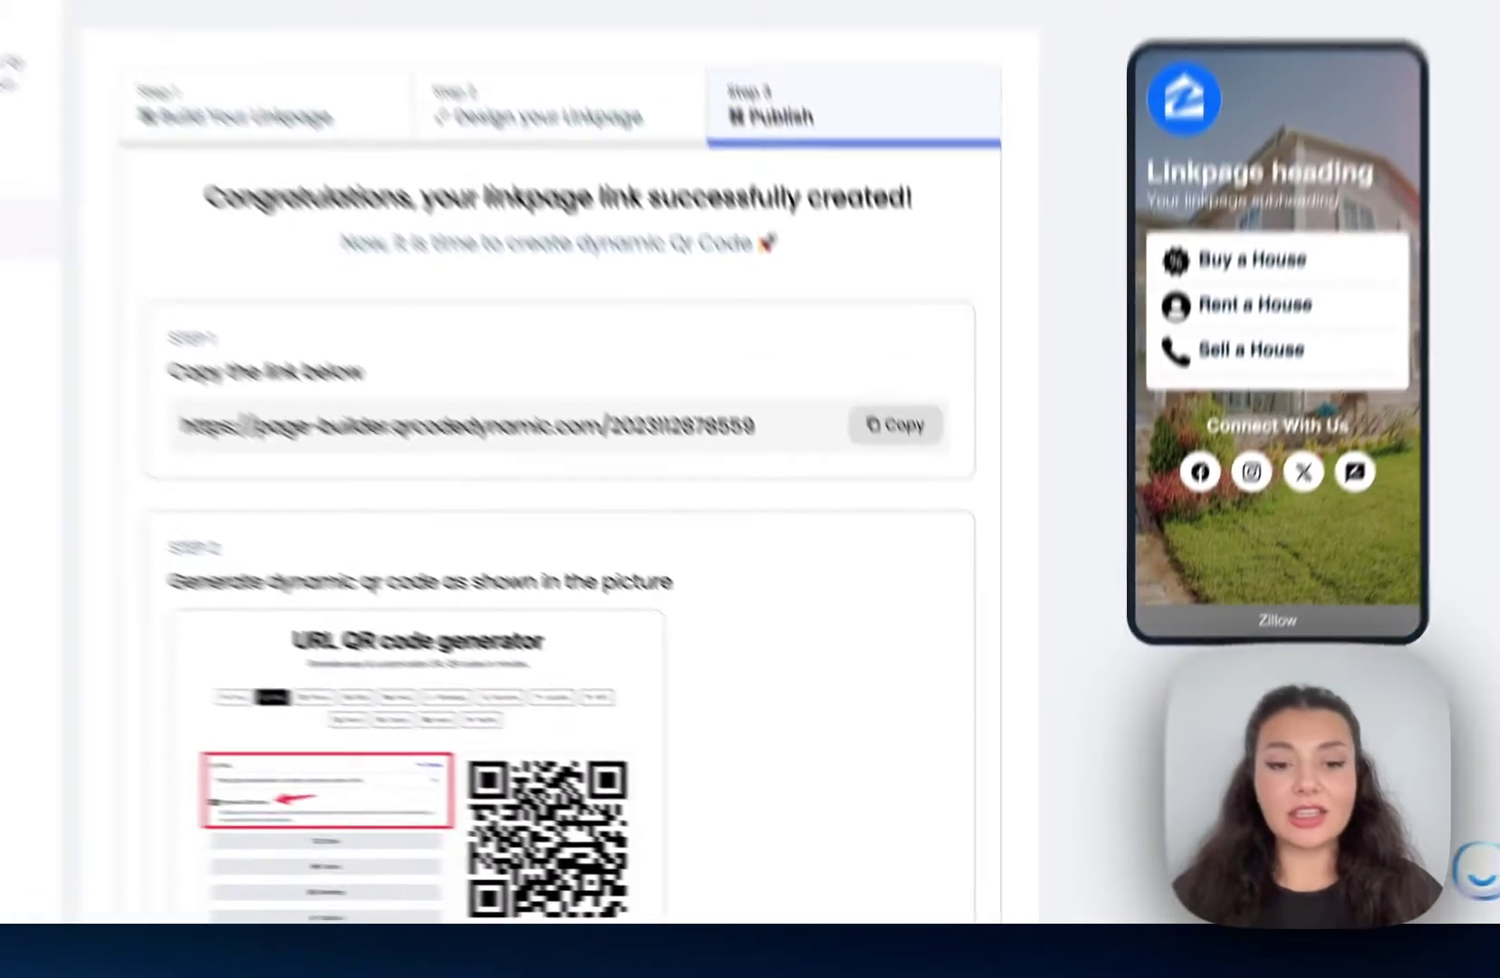
Copy the published link page's address and dismiss the copy confirmation.
scroll(935, 808, "down", 2)
scroll(932, 800, "down", 1)
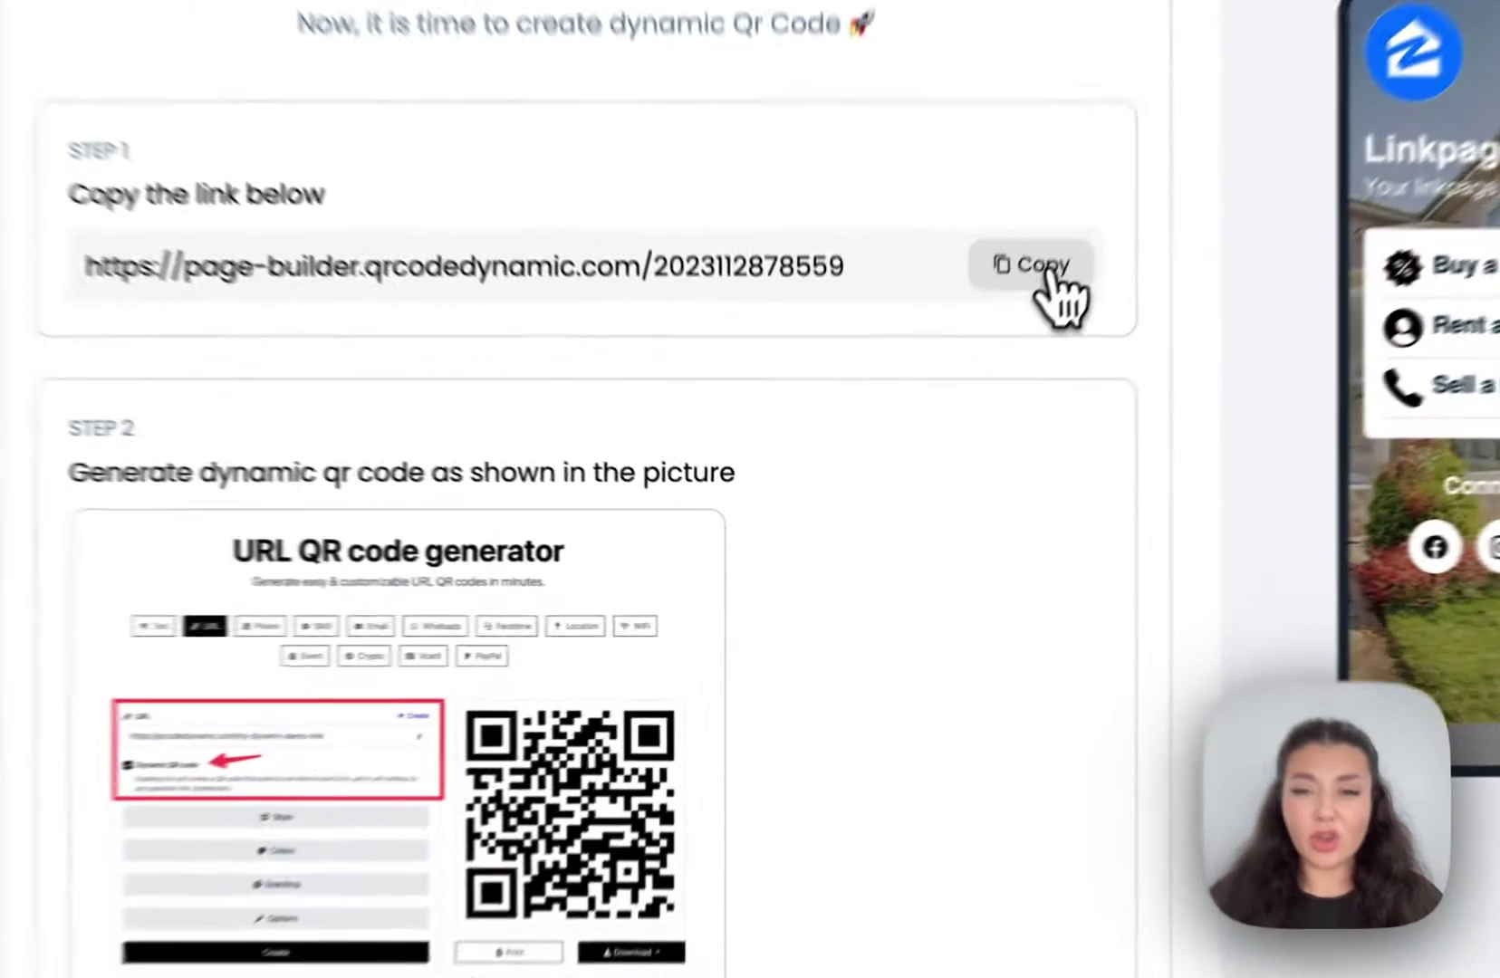
left_click(953, 407)
left_click(738, 625)
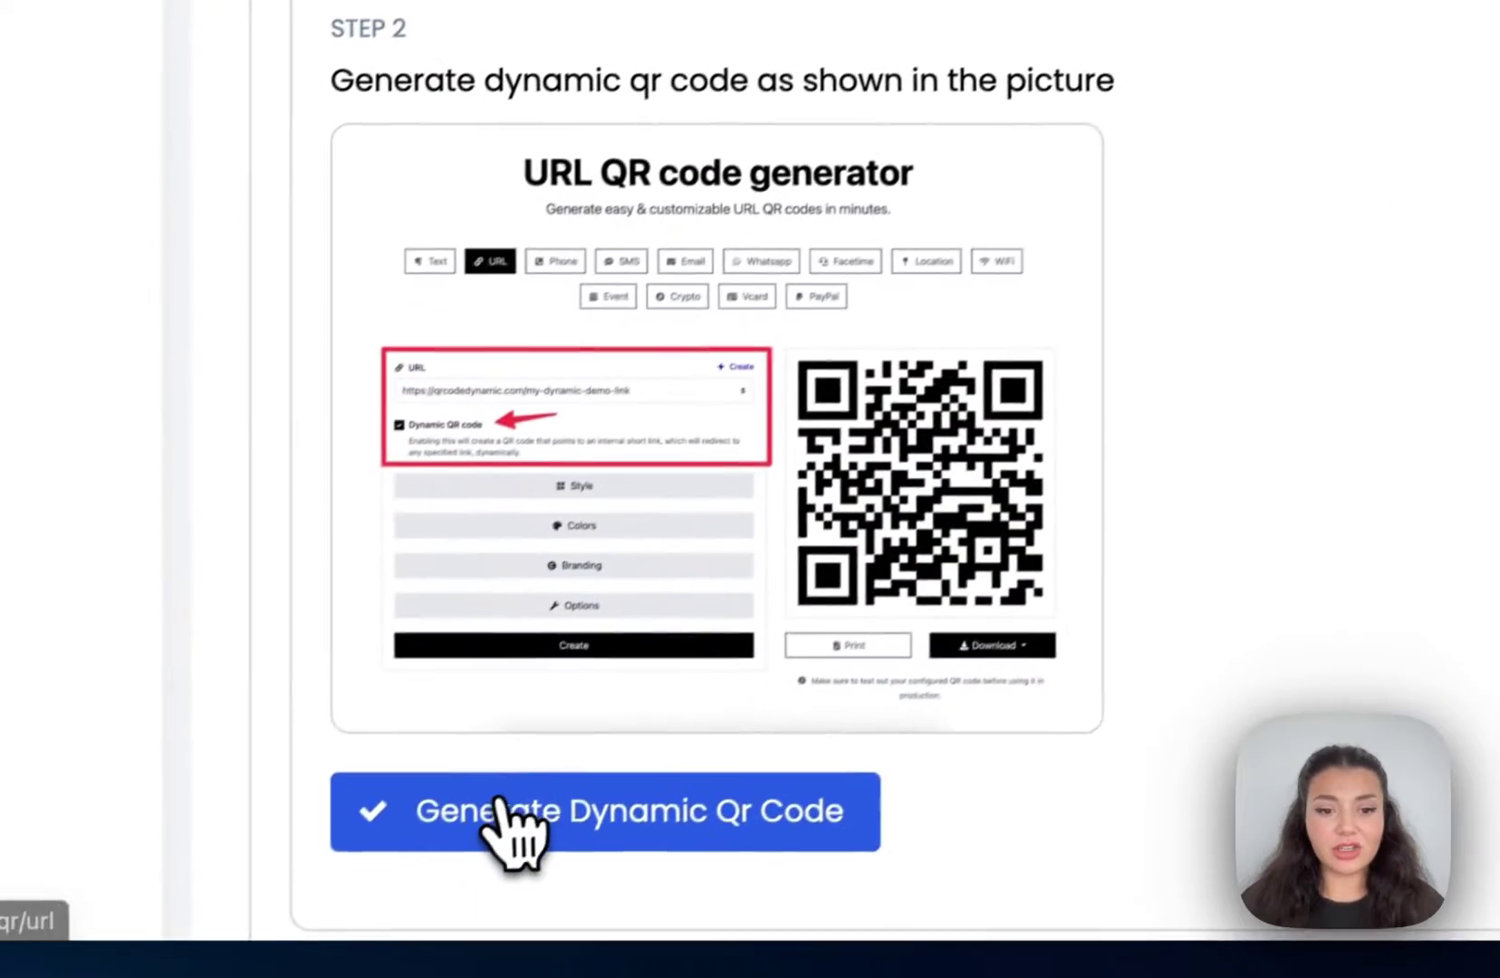
Open the URL QR generator and switch on the Dynamic QR code option.
left_click(502, 815)
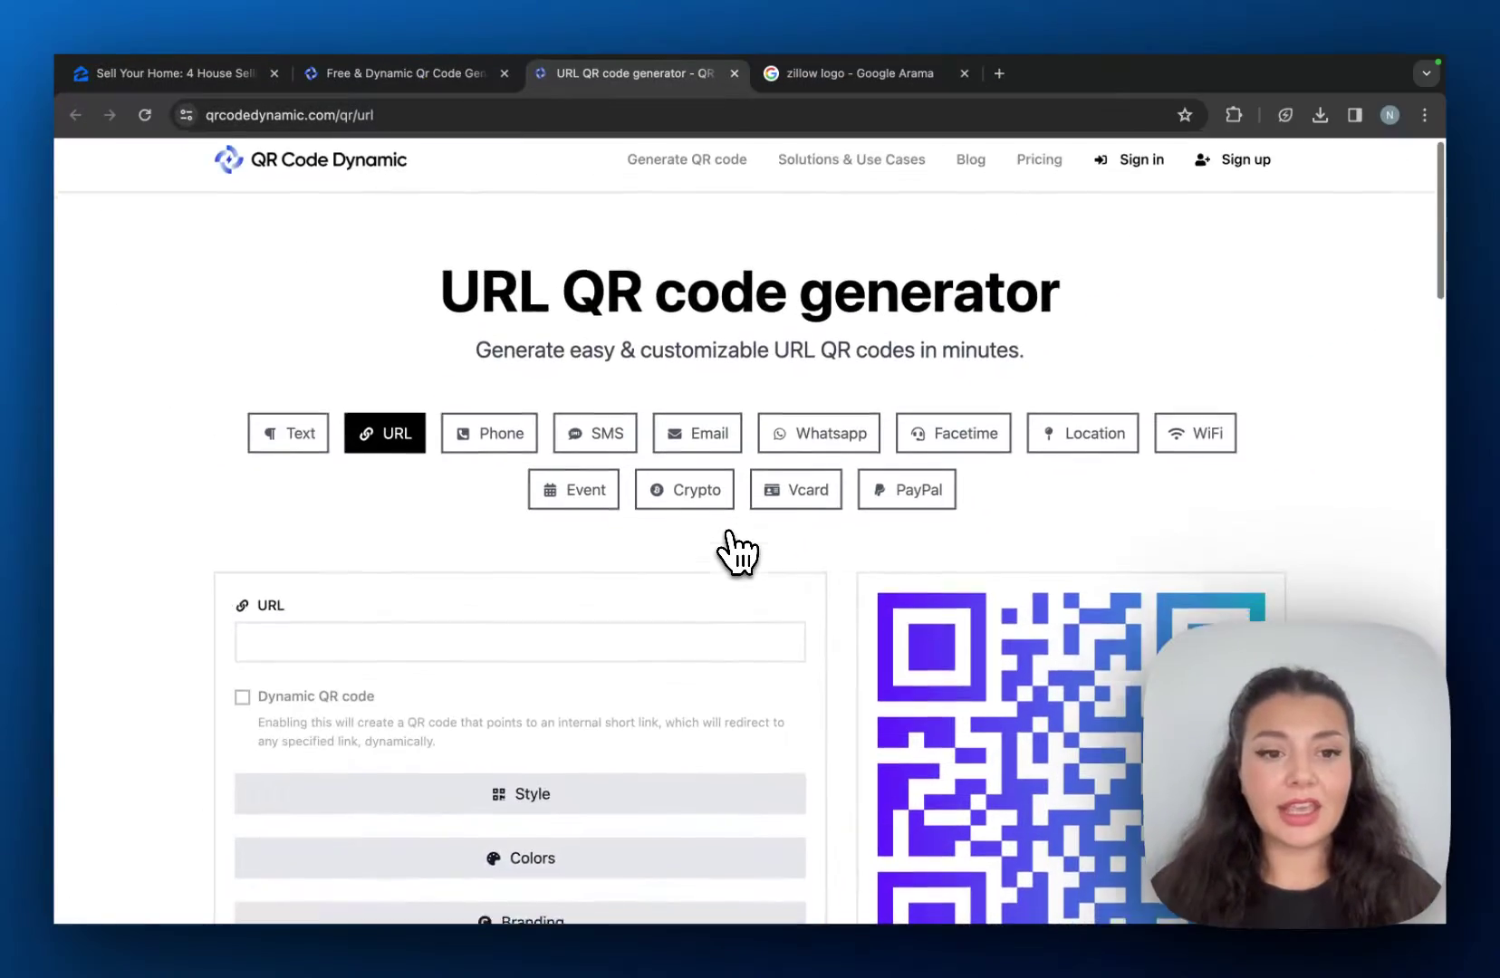
scroll(868, 353, "down", 3)
scroll(868, 353, "up", 1)
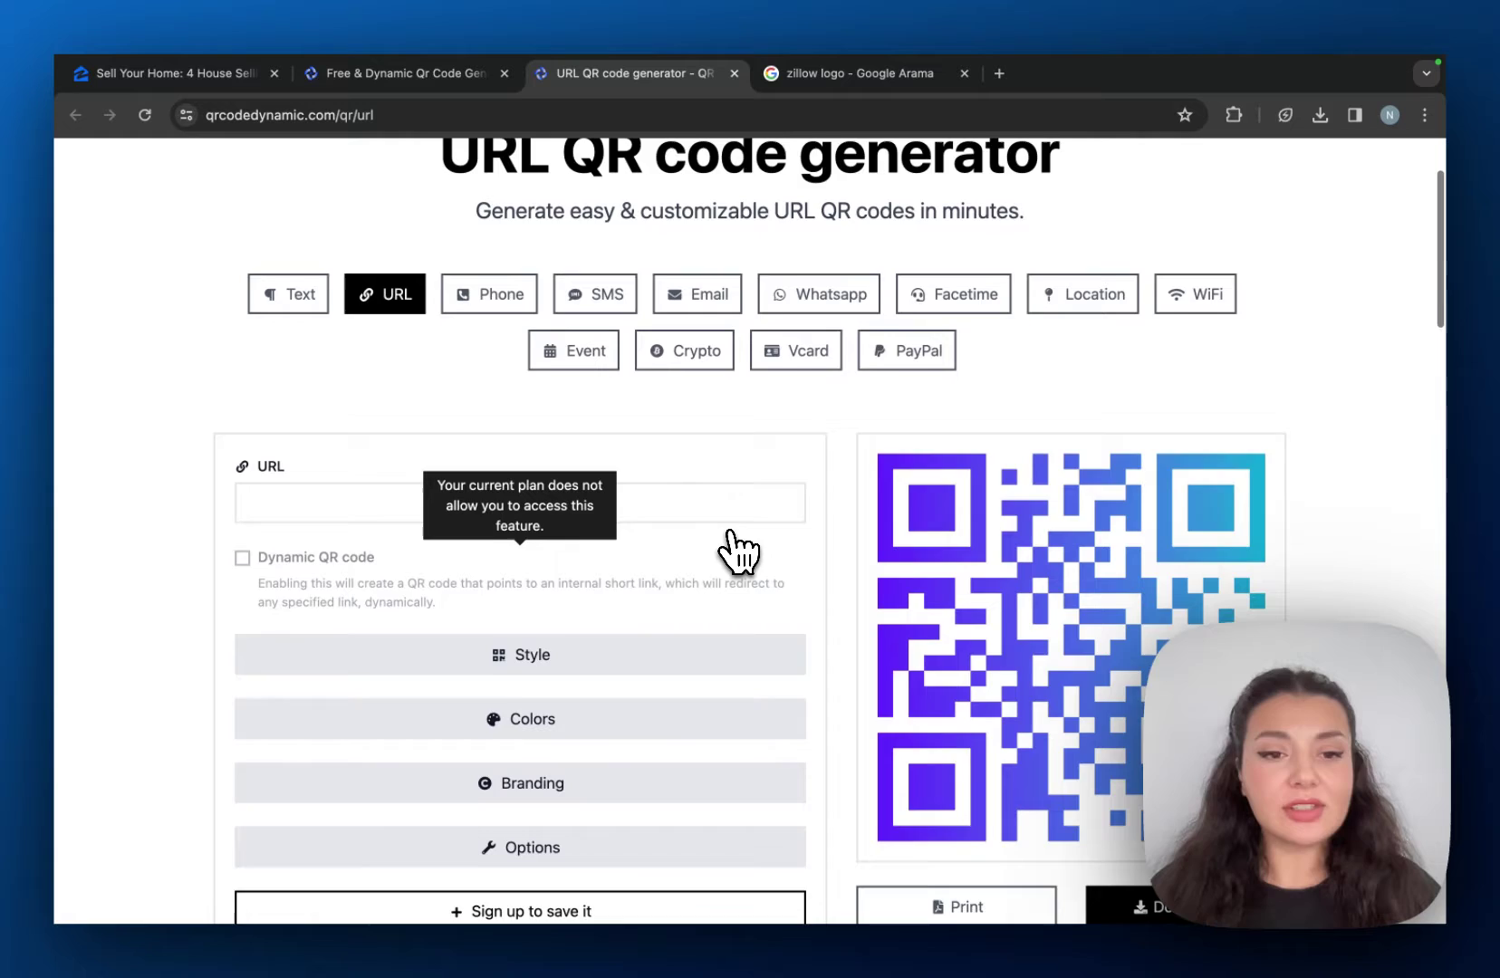
scroll(738, 548, "down", 1)
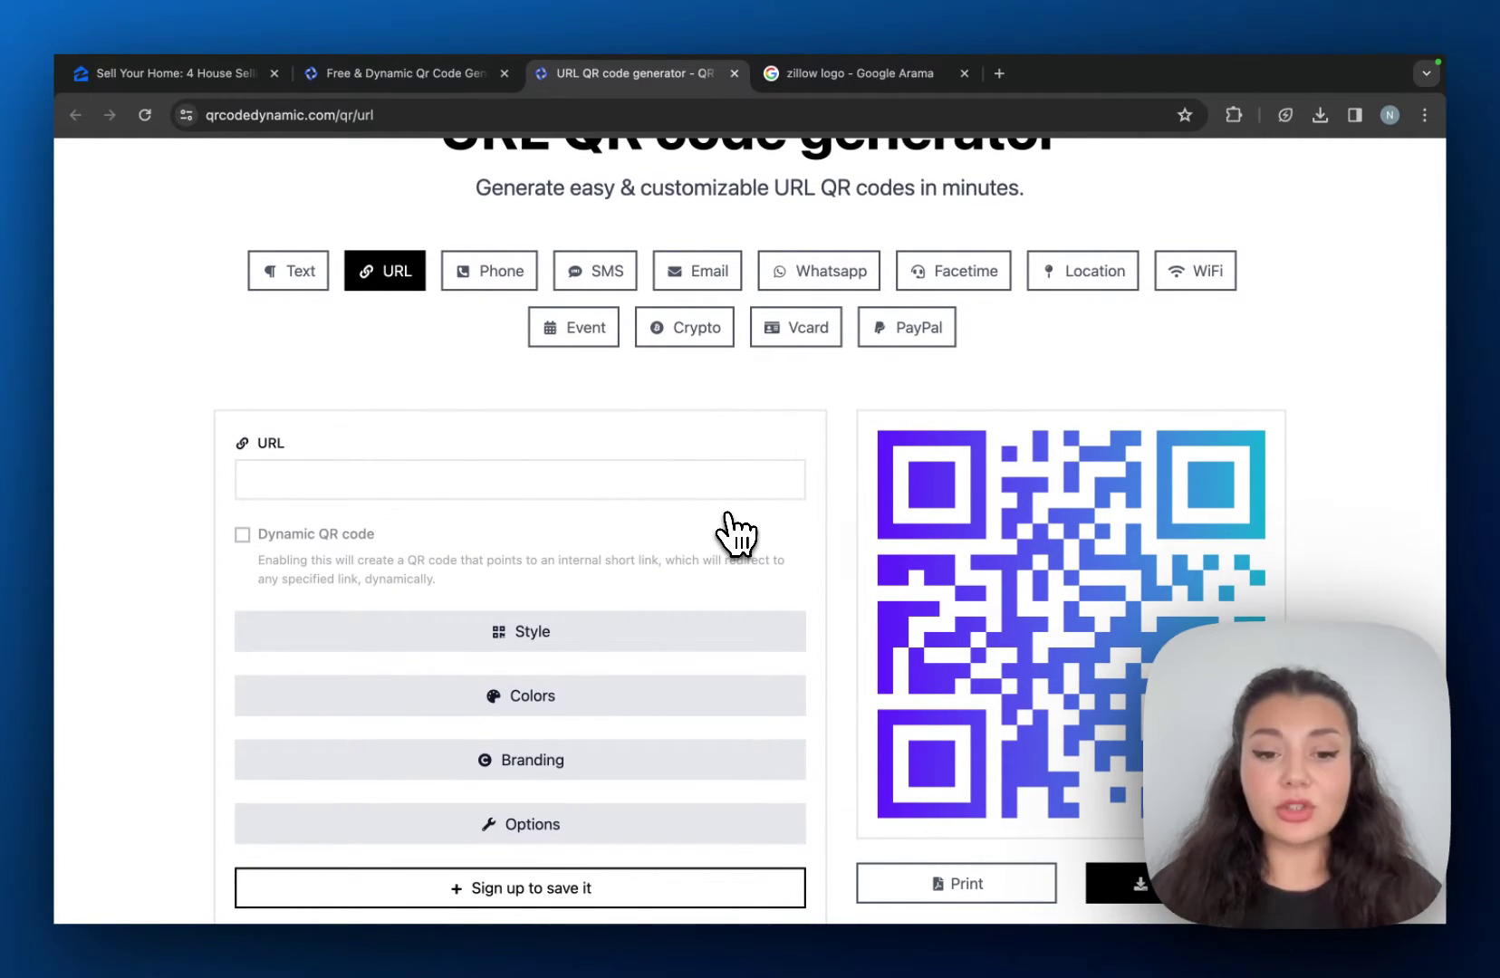
scroll(736, 534, "up", 2)
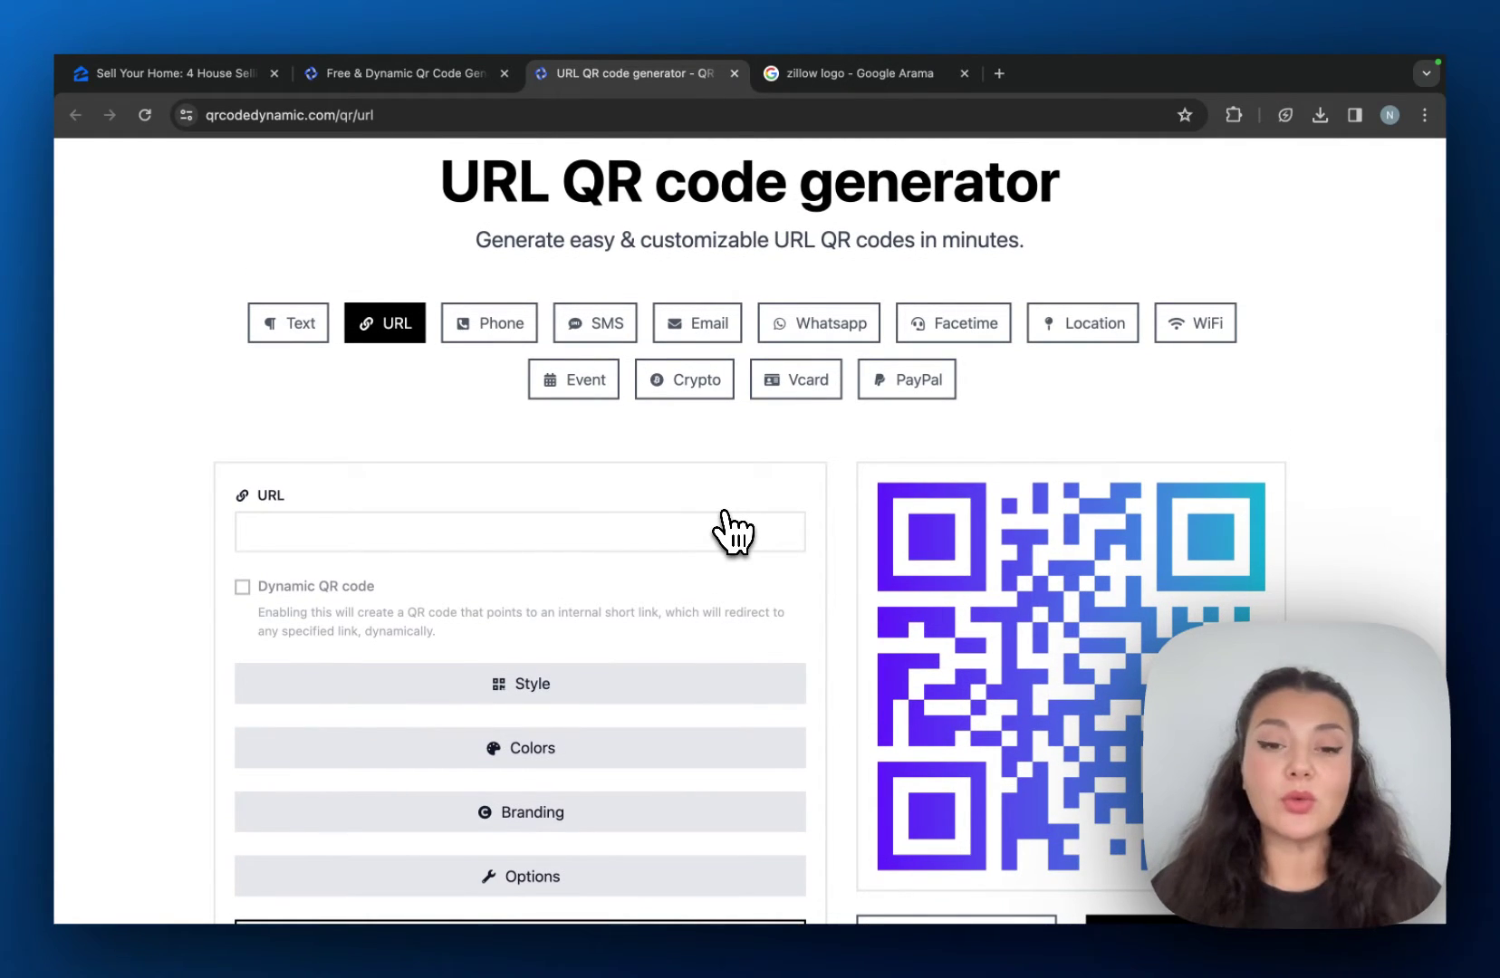
scroll(494, 557, "up", 2)
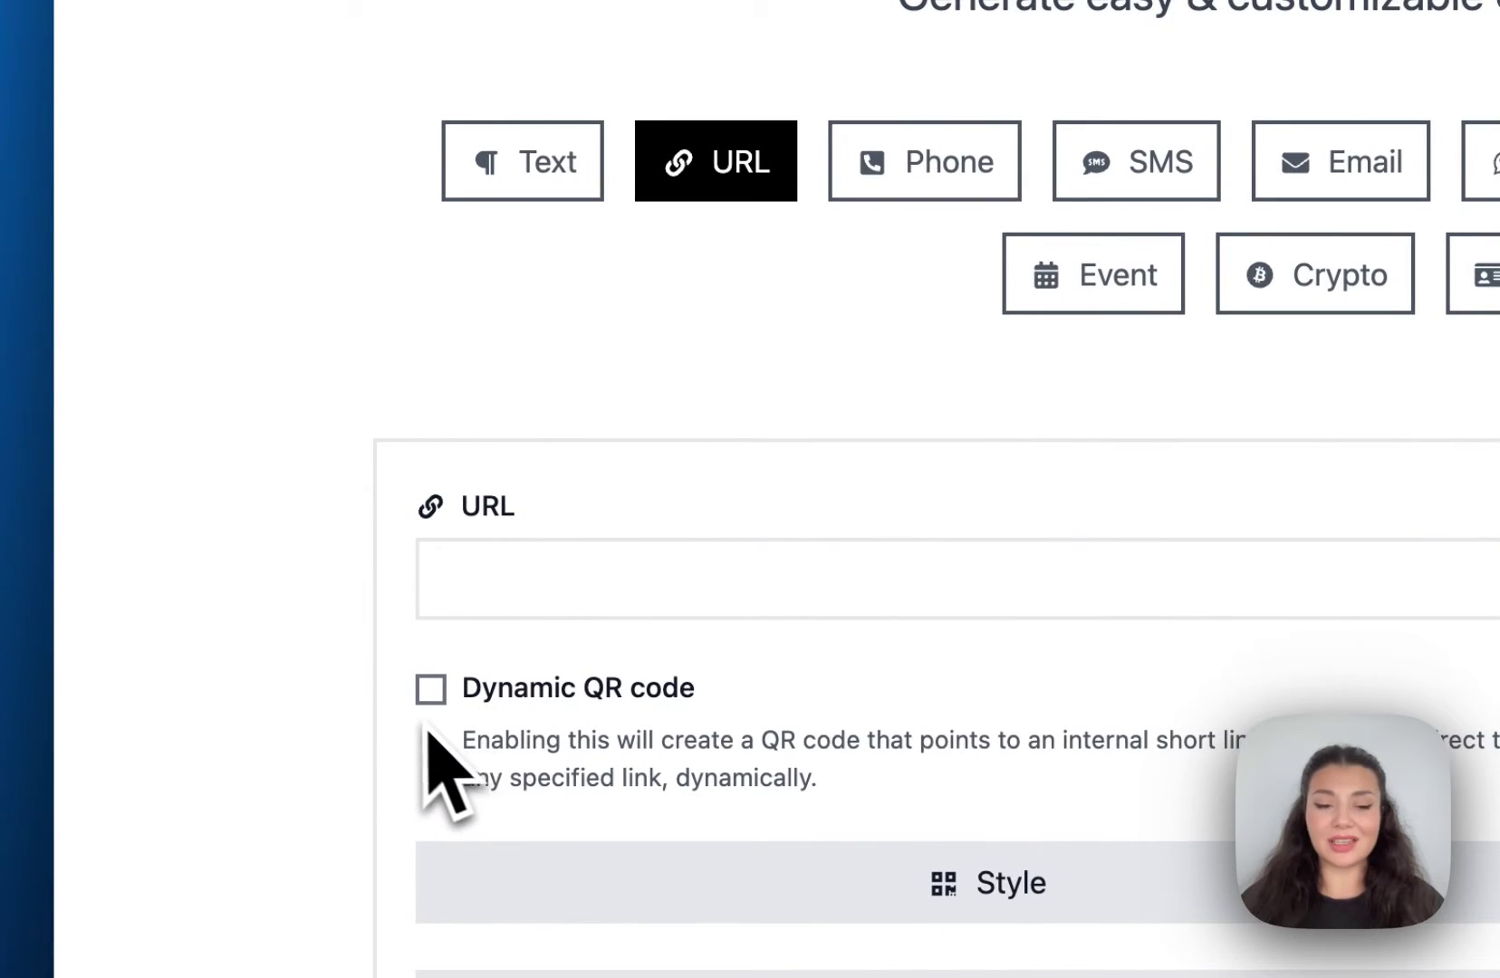
left_click(431, 691)
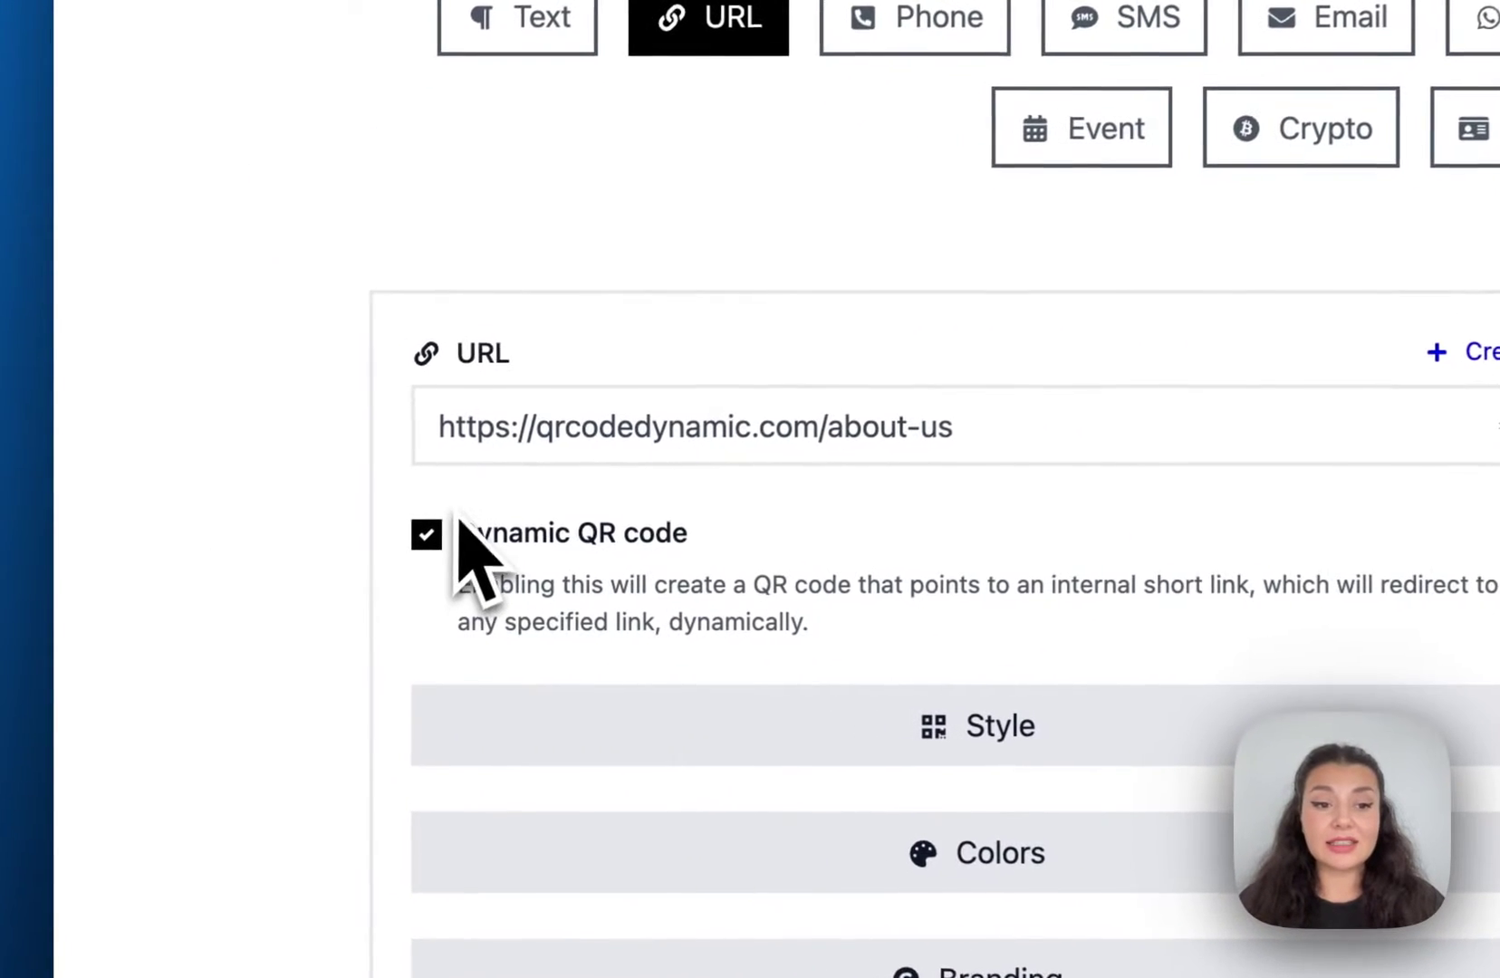
left_click(241, 593)
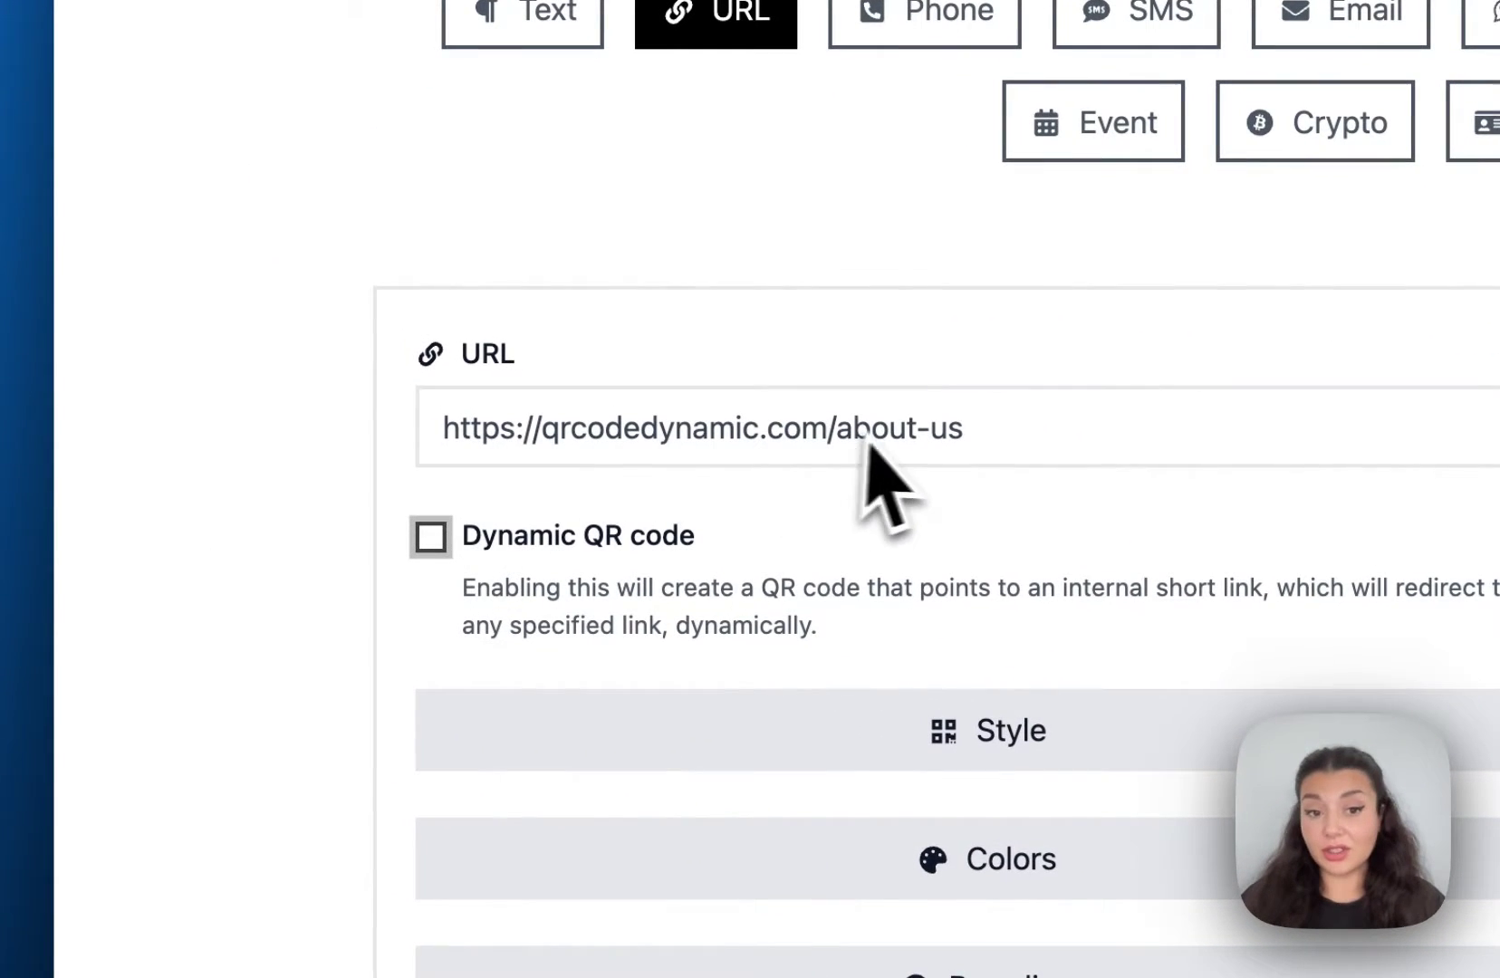
left_click(432, 548)
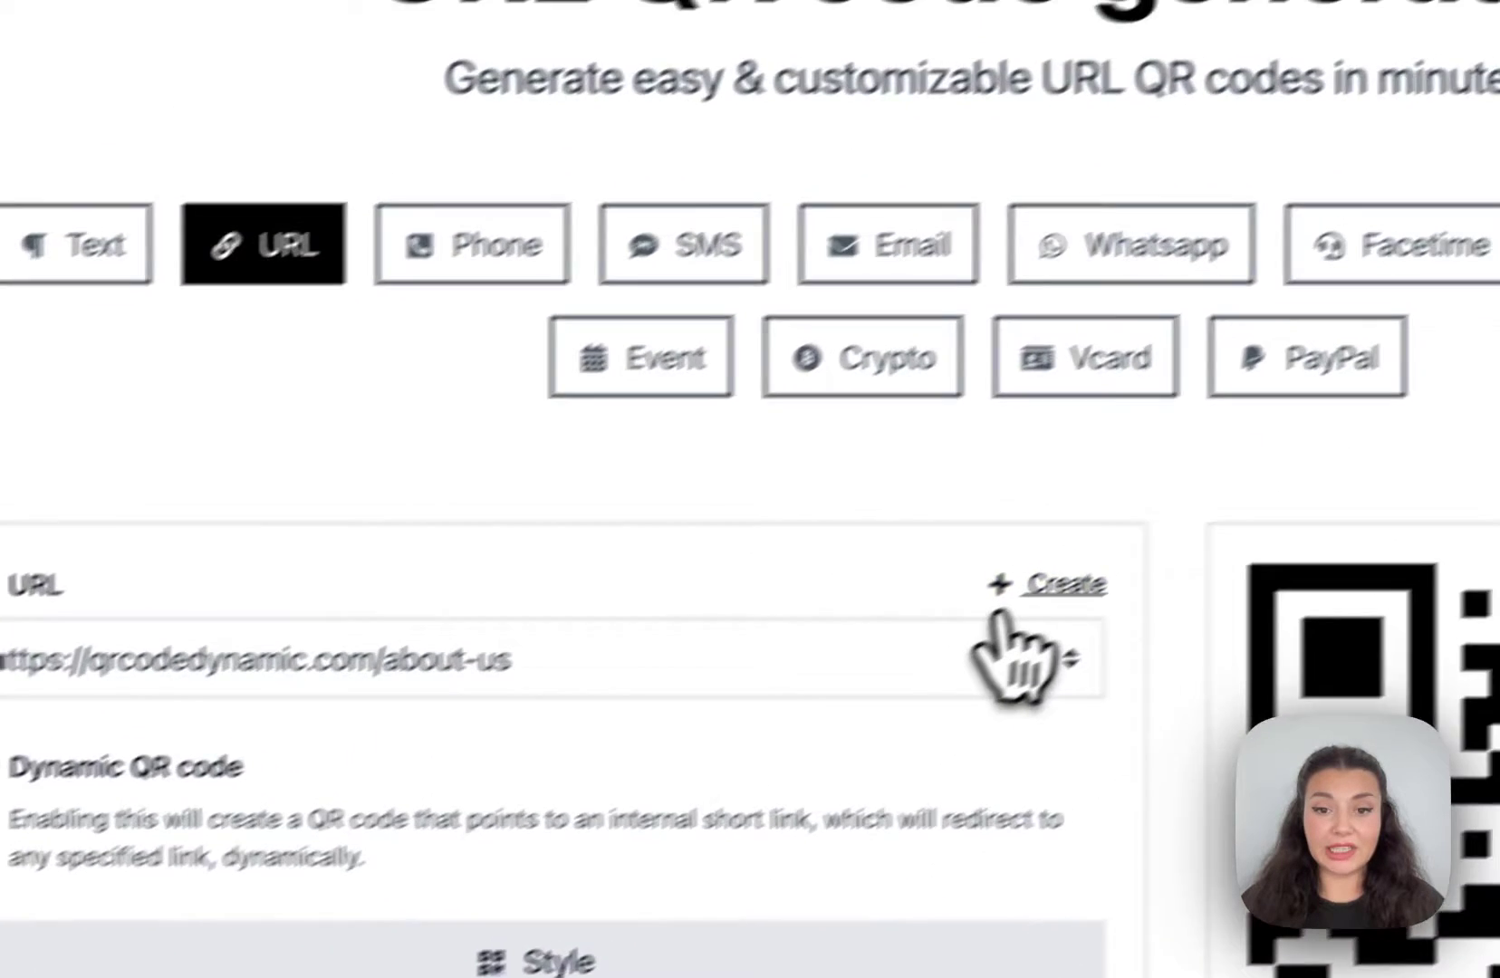
Start a new short link with the linkpage address pasted as its destination URL.
left_click(944, 641)
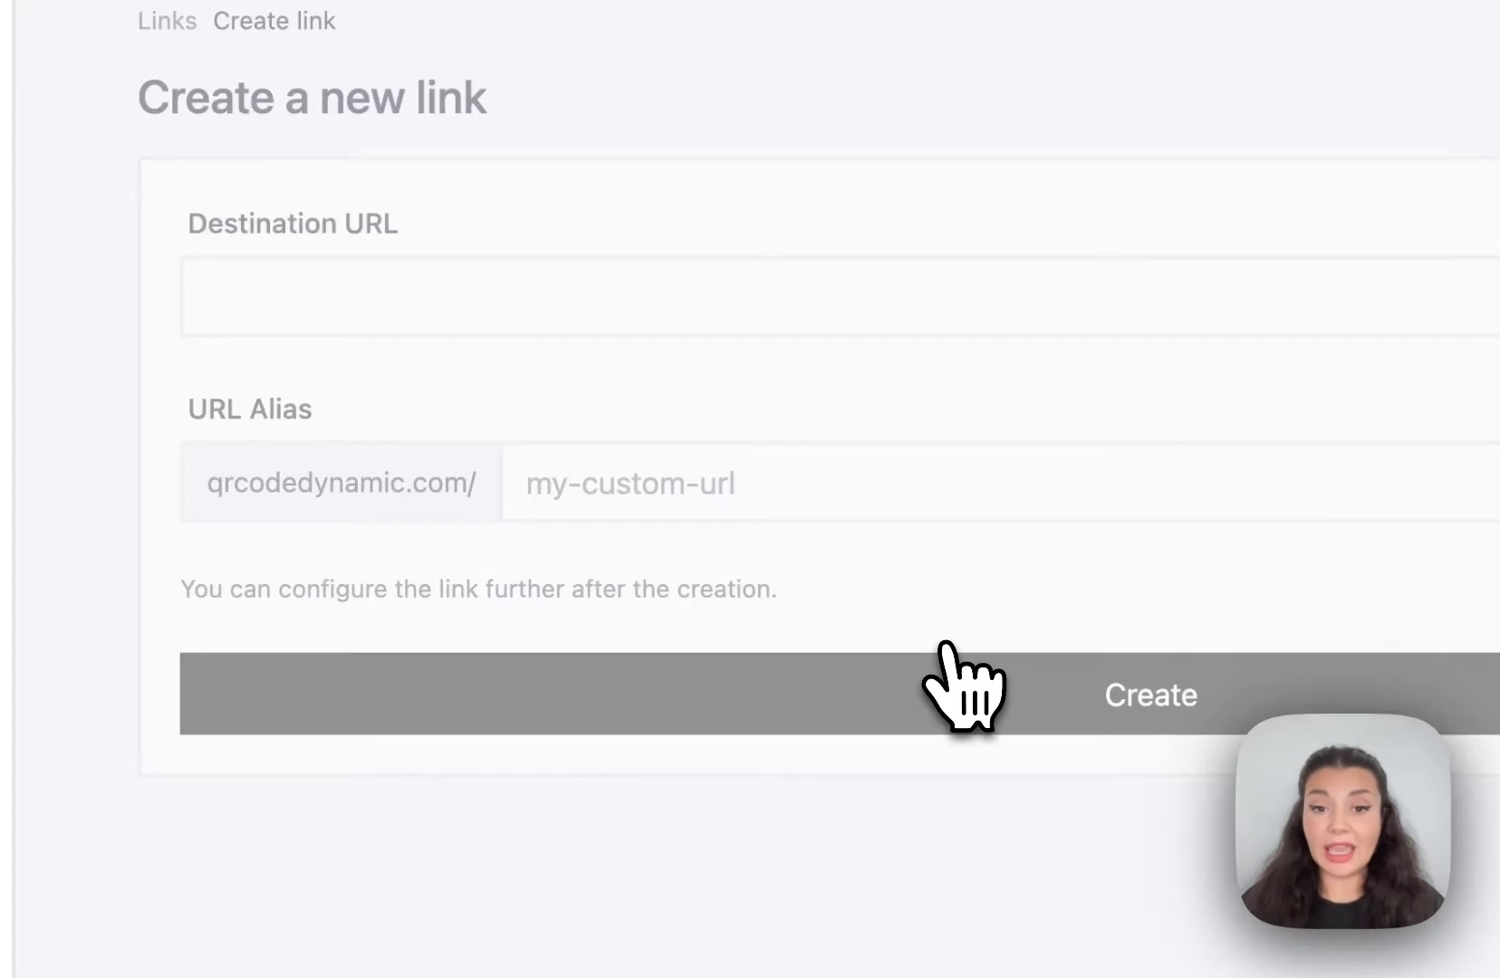
left_click(552, 310)
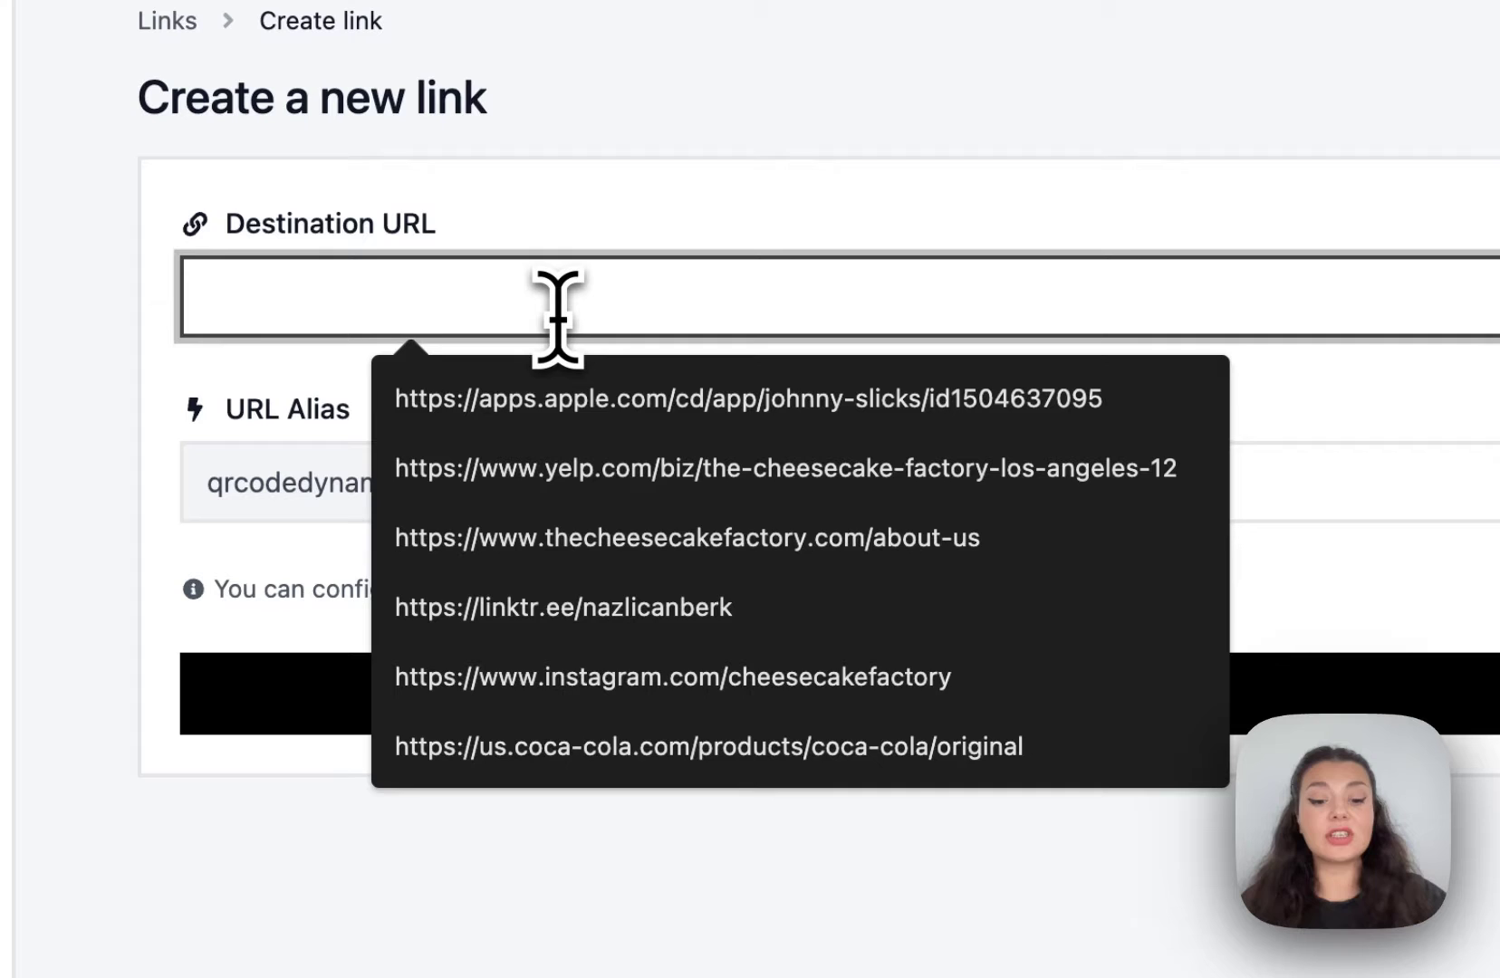
key("super+v")
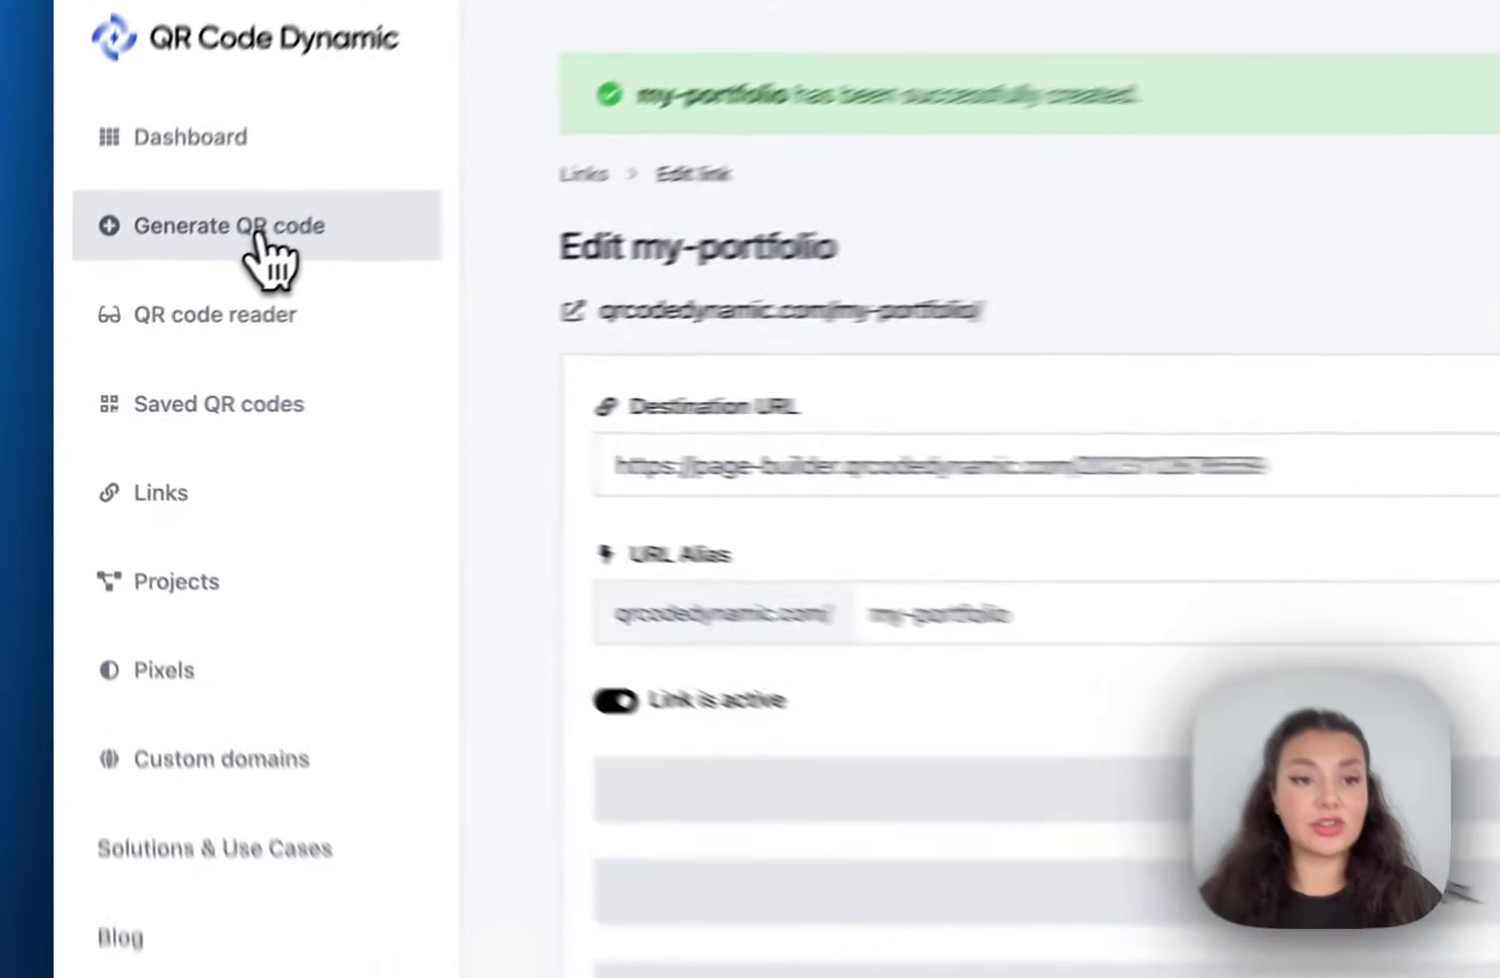
Start a dynamic URL QR code using the my-portfolio short link.
left_click(186, 293)
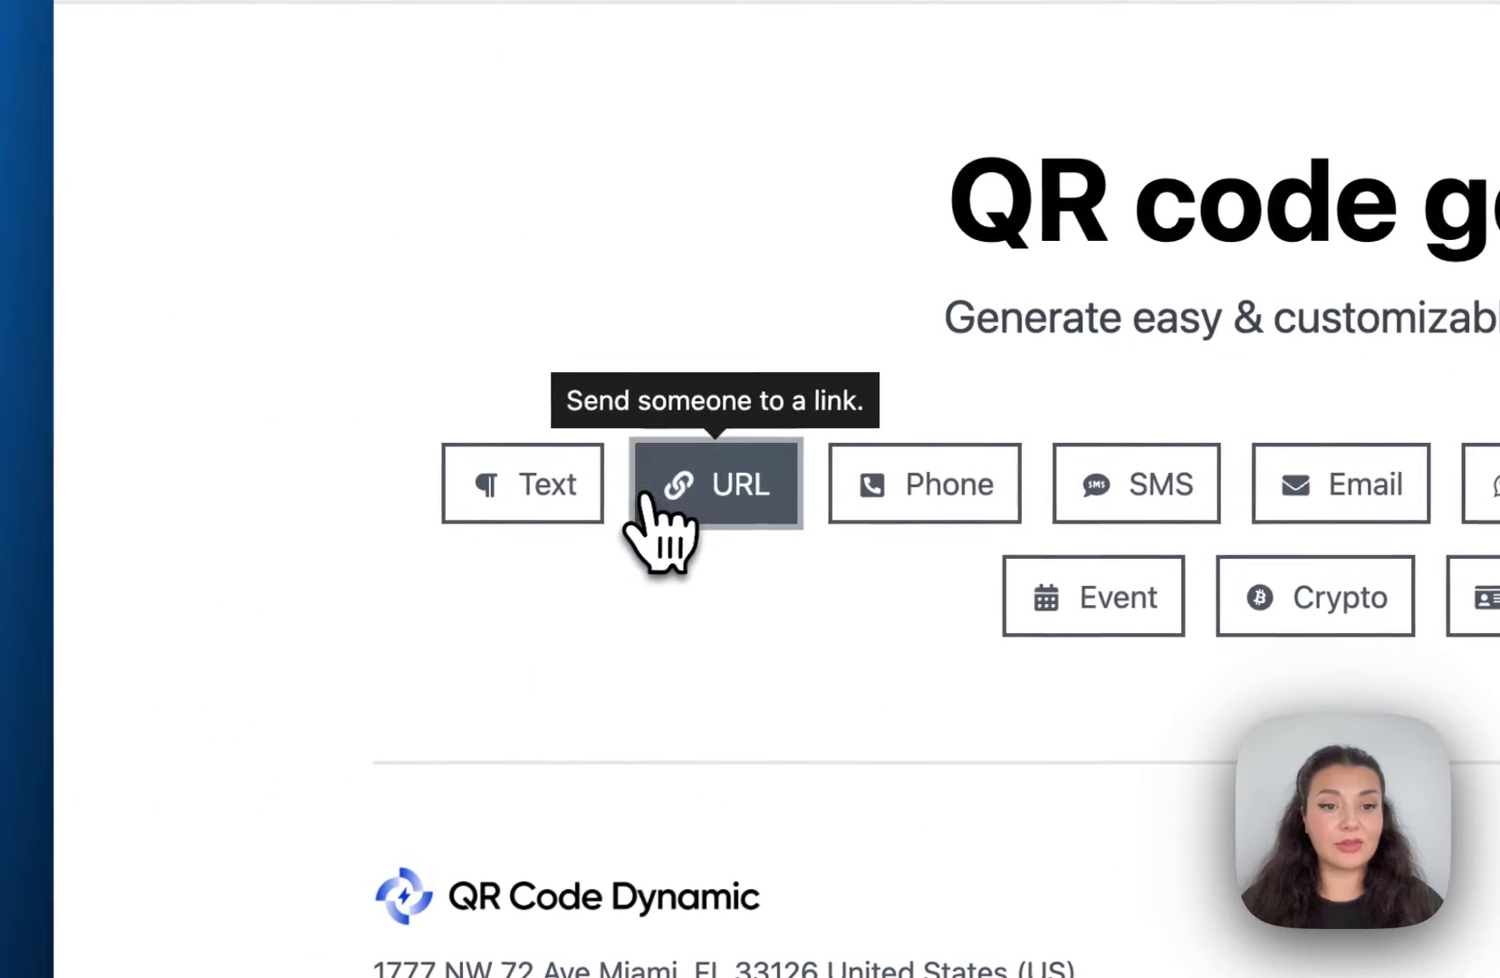
left_click(666, 494)
scroll(843, 753, "down", 6)
left_click(431, 474)
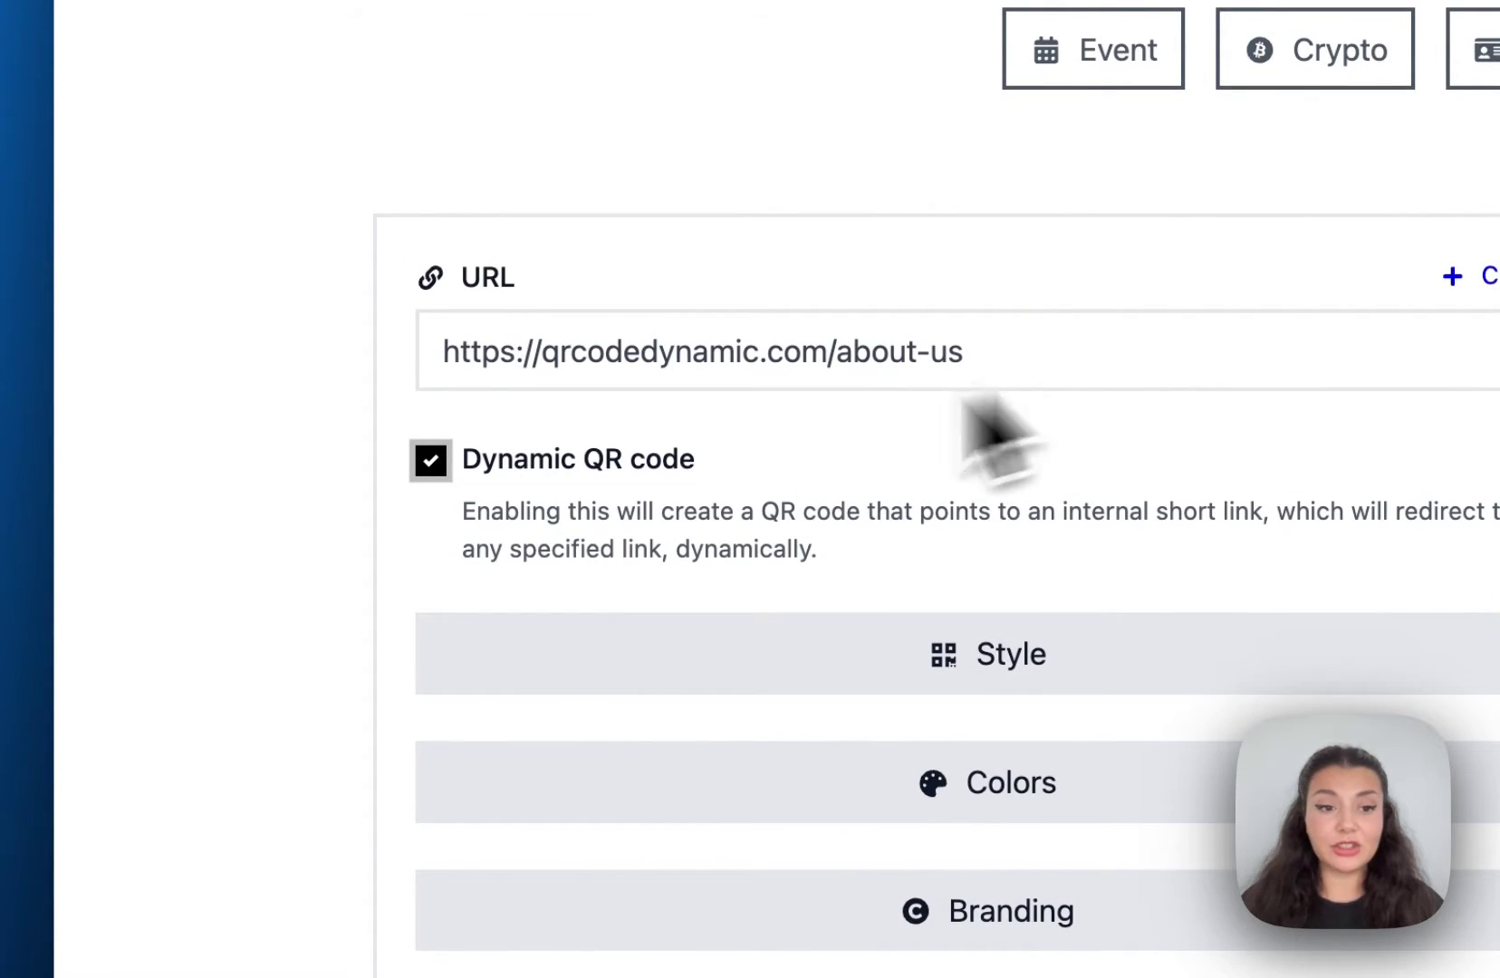
left_click(636, 373)
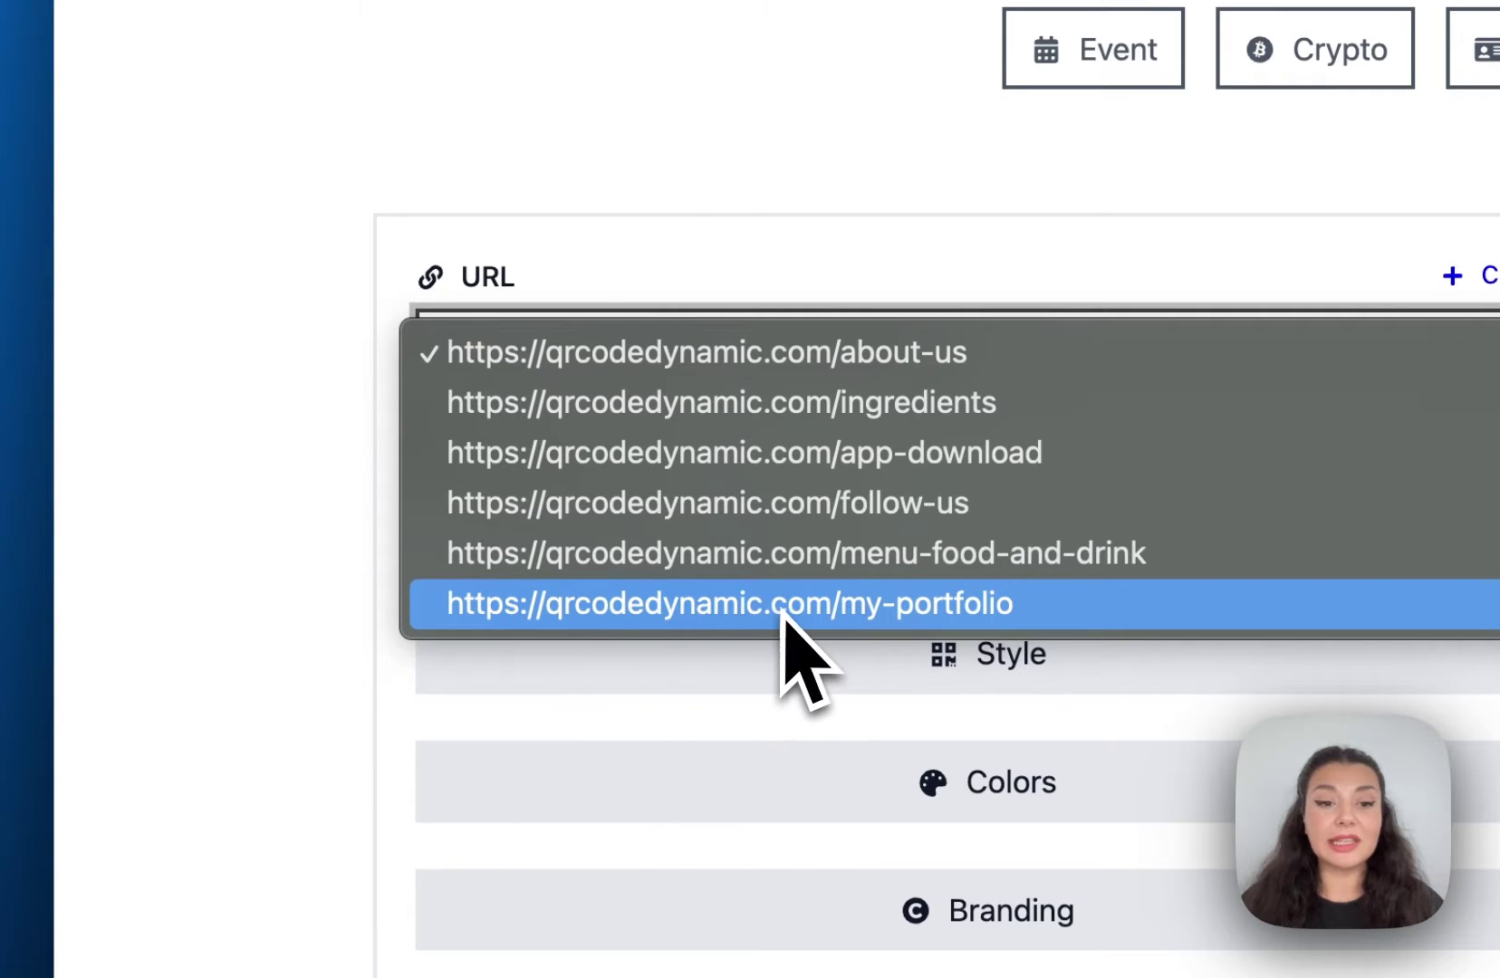
key("Escape")
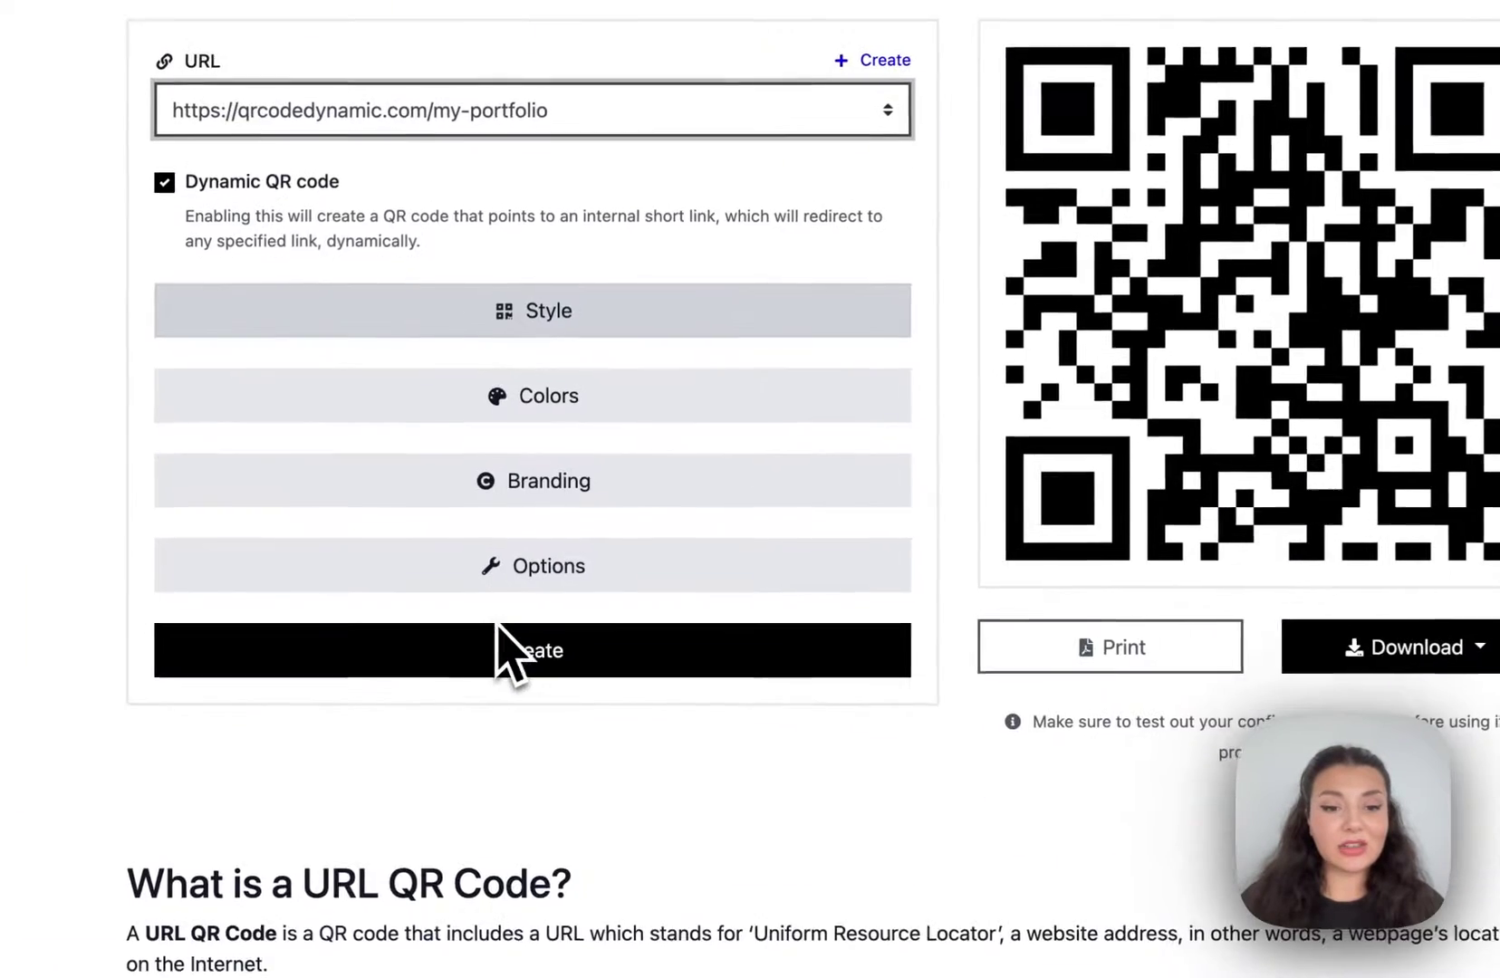
Give the QR code diamond dots and flower-shaped inner and outer eyes.
left_click(526, 317)
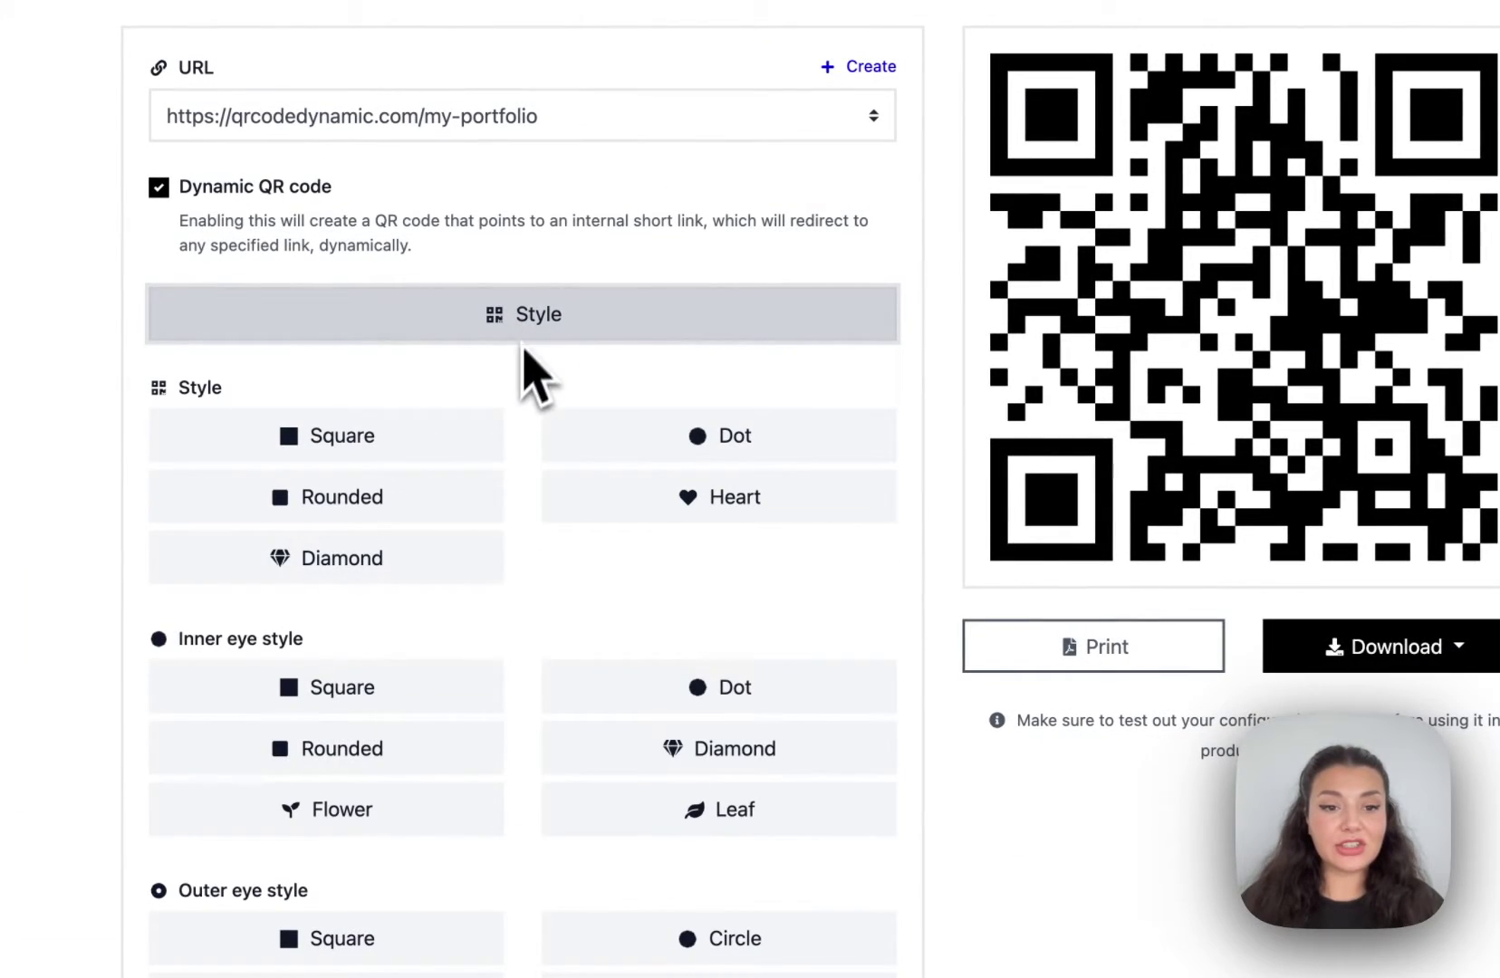
left_click(428, 557)
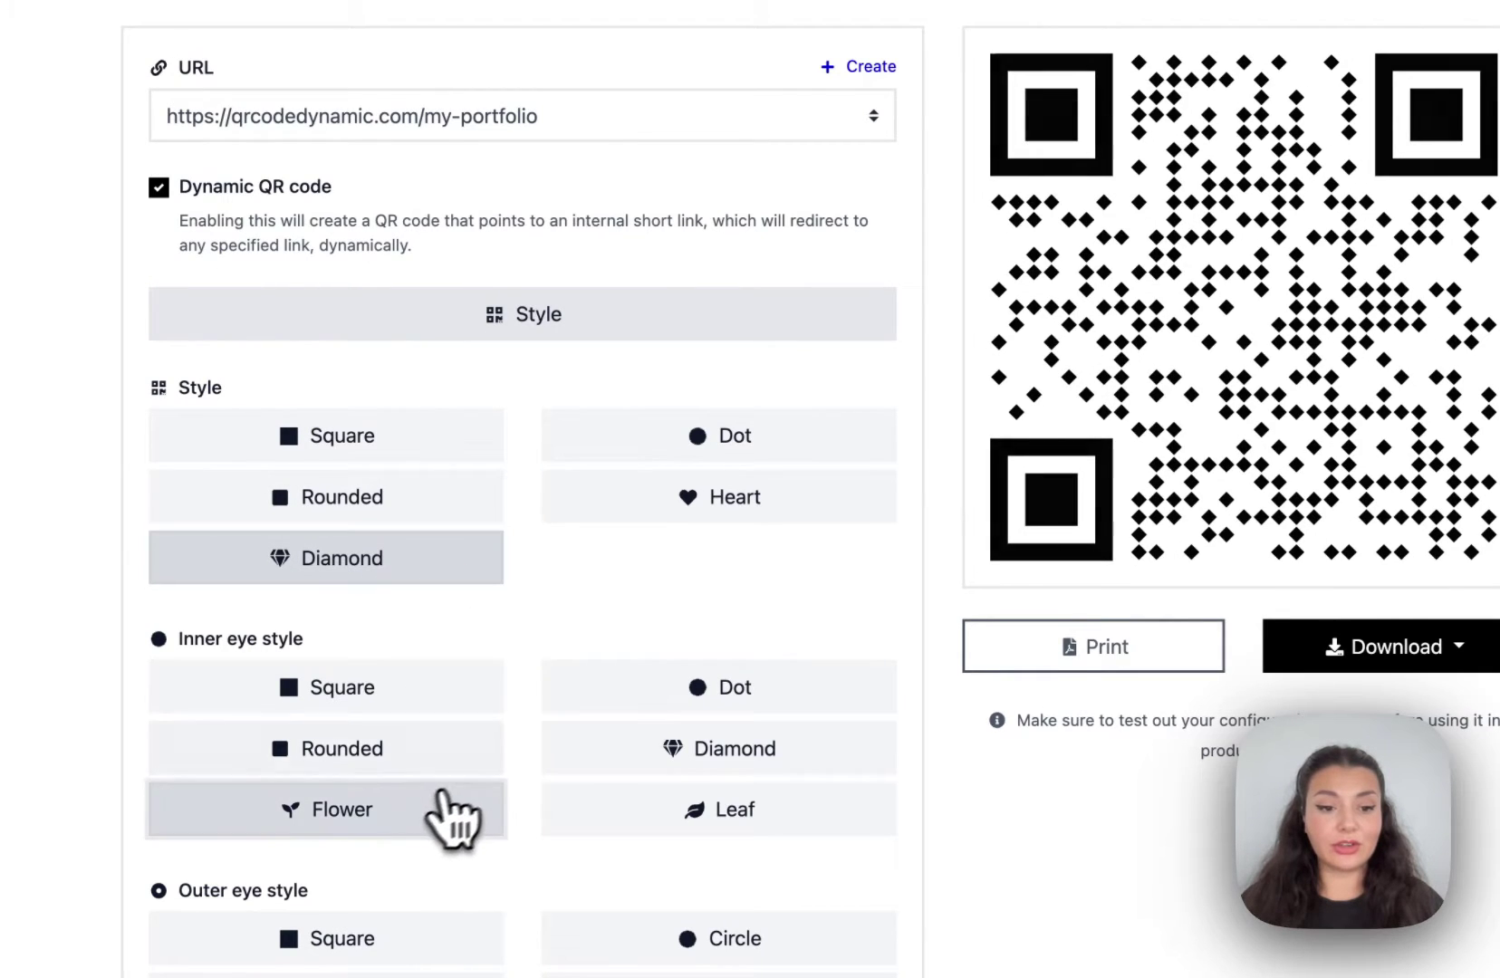
left_click(453, 815)
scroll(486, 787, "down", 5)
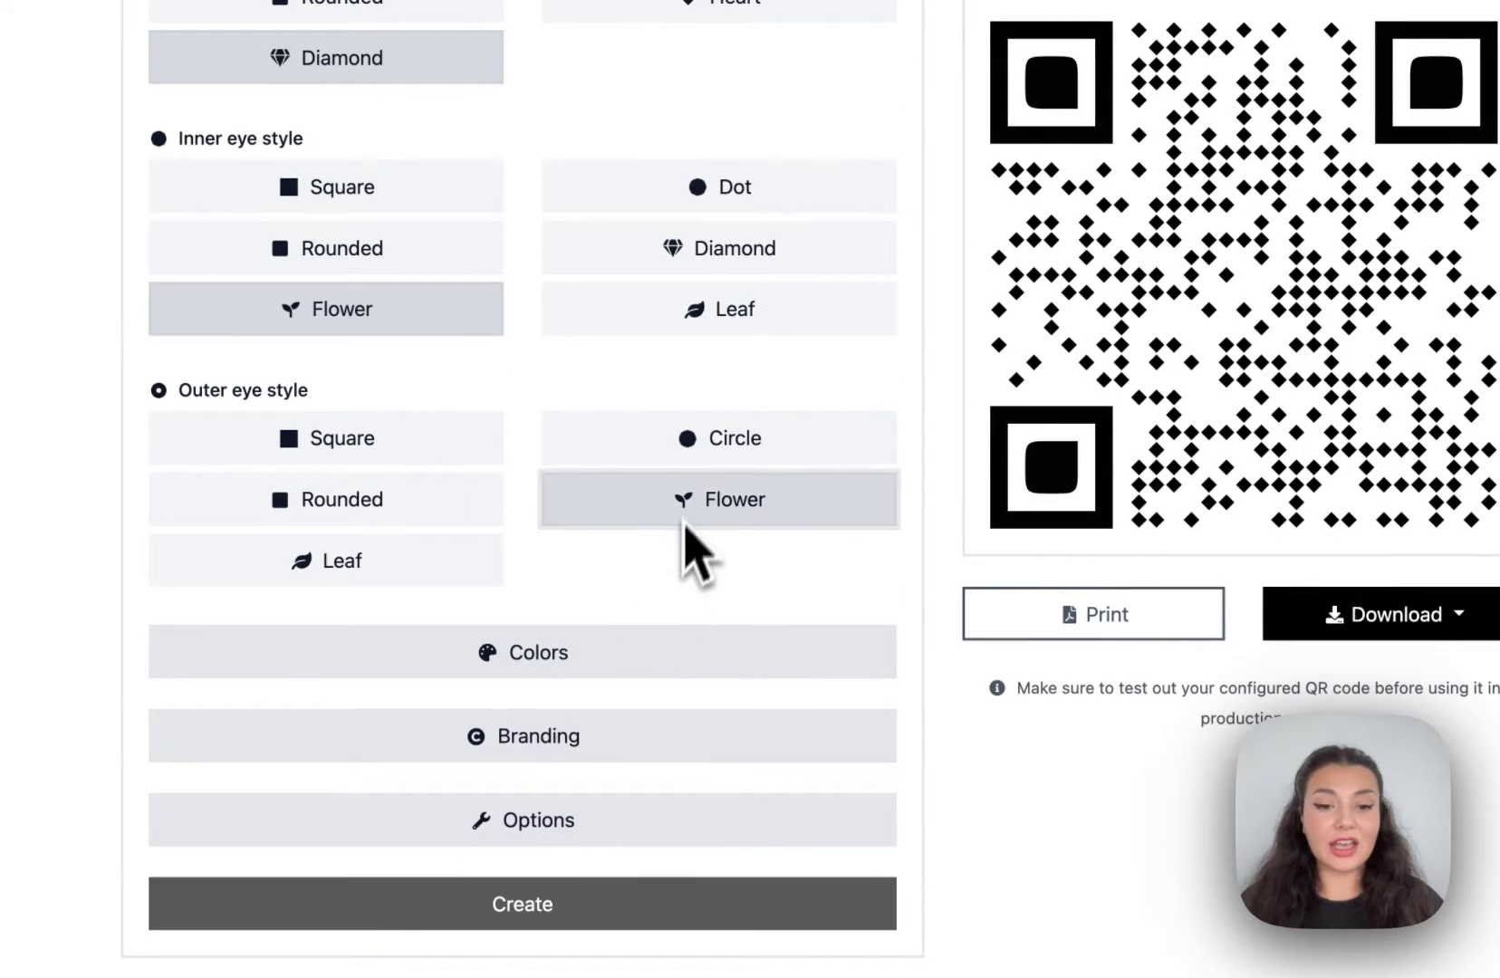
left_click(685, 520)
Switch the foreground colour to a horizontal gradient.
left_click(639, 651)
scroll(646, 675, "down", 3)
left_click(638, 657)
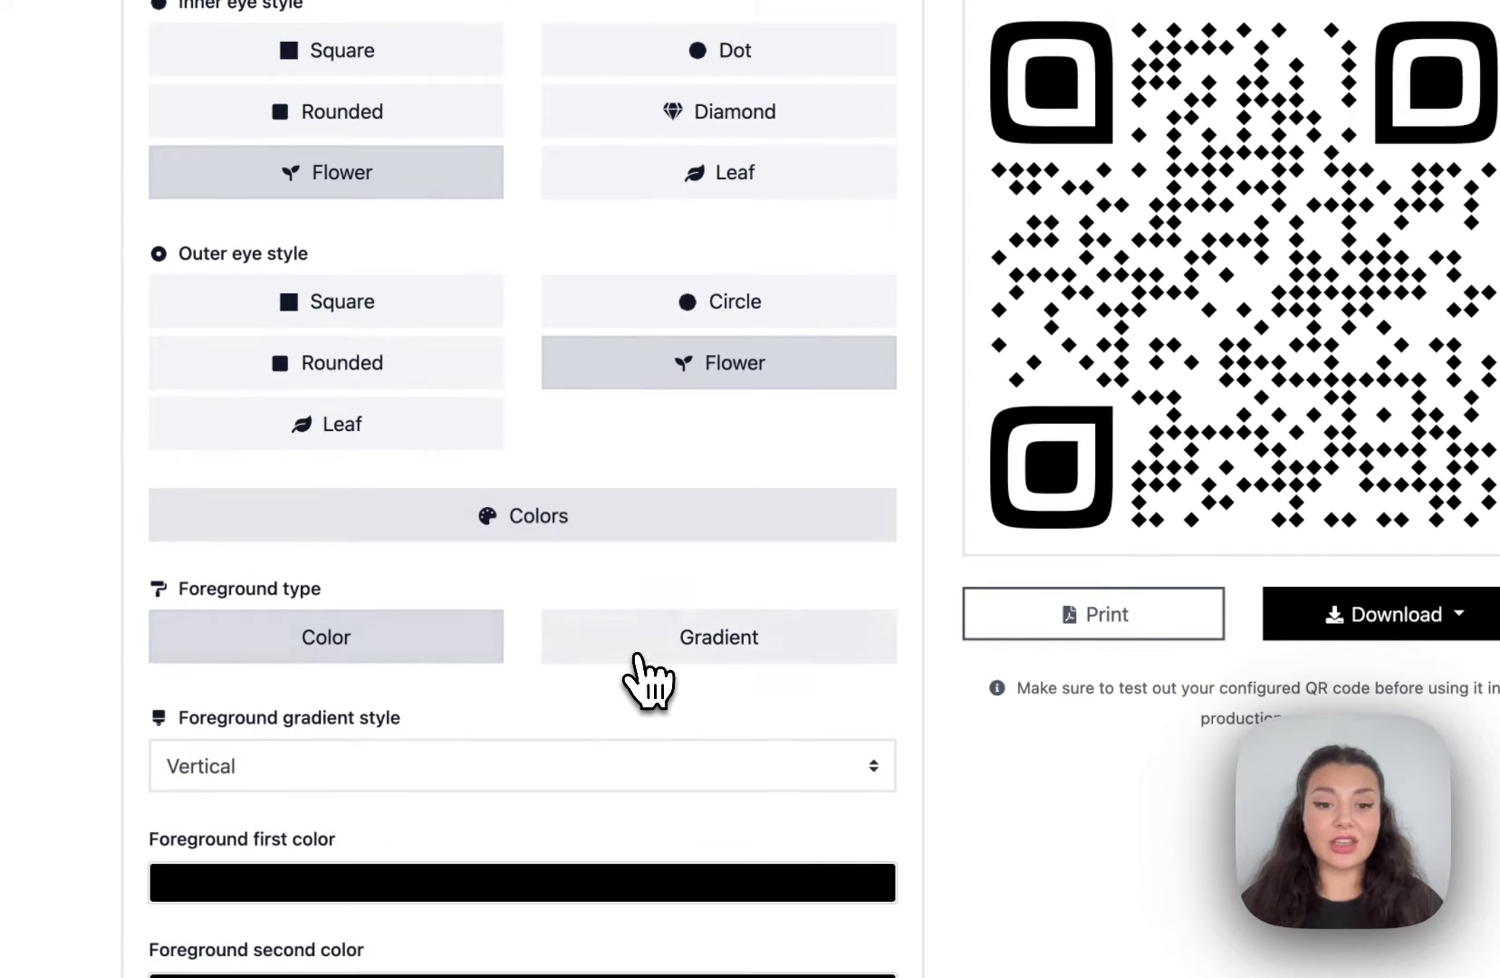
scroll(645, 677, "down", 3)
left_click(622, 489)
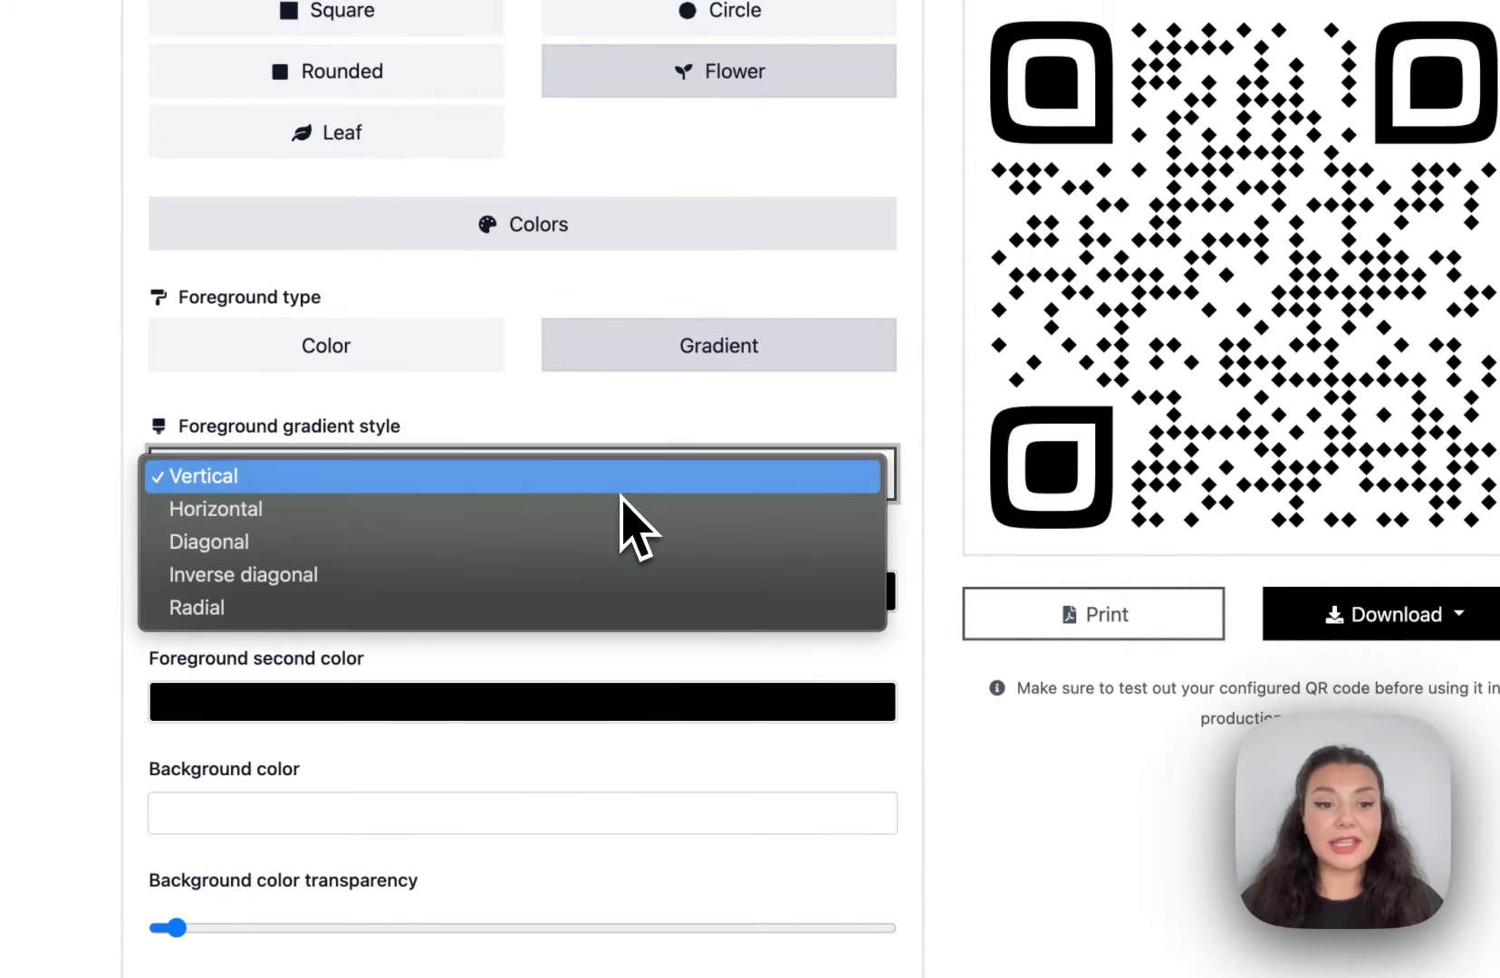
left_click(613, 524)
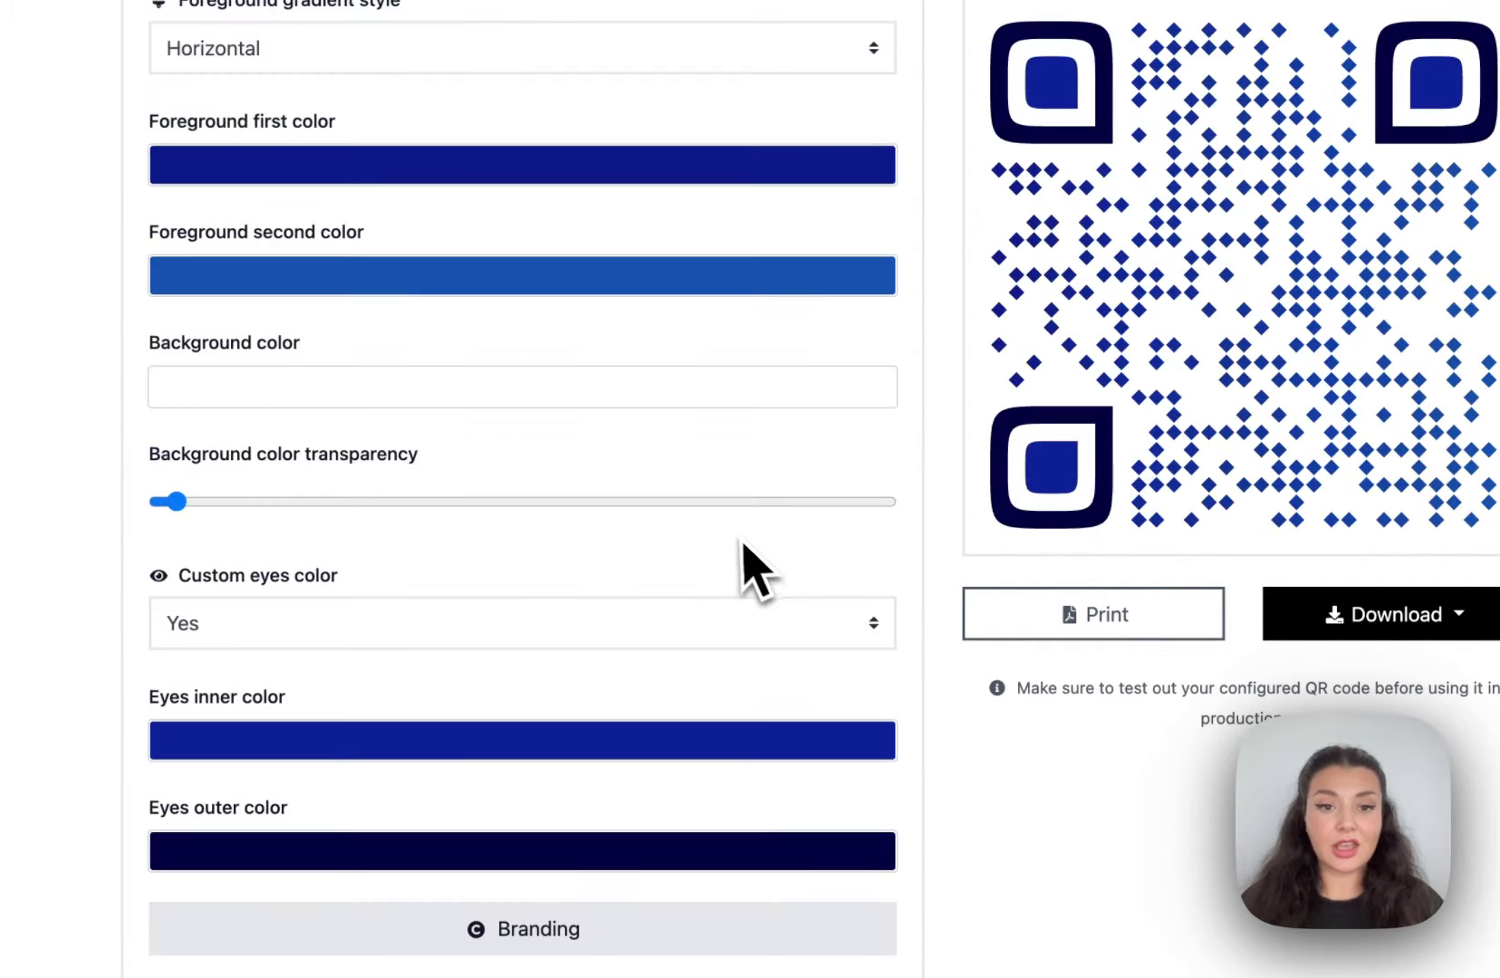
scroll(716, 616, "down", 3)
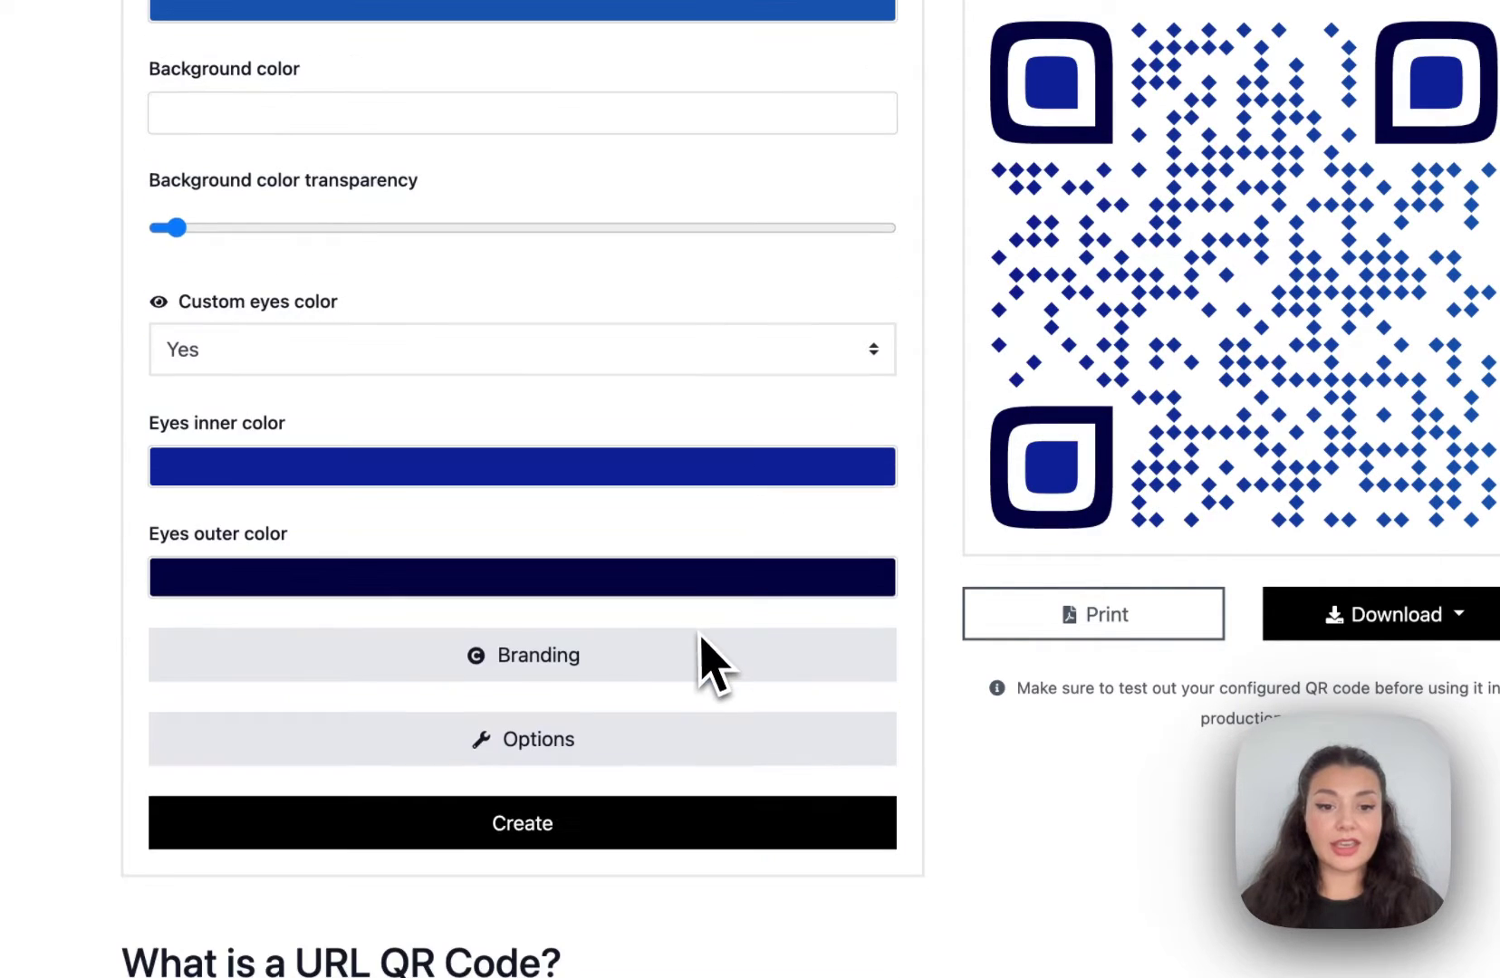
Add the Zillow logo and set error correction to H - best (30%).
left_click(648, 650)
scroll(580, 697, "down", 2)
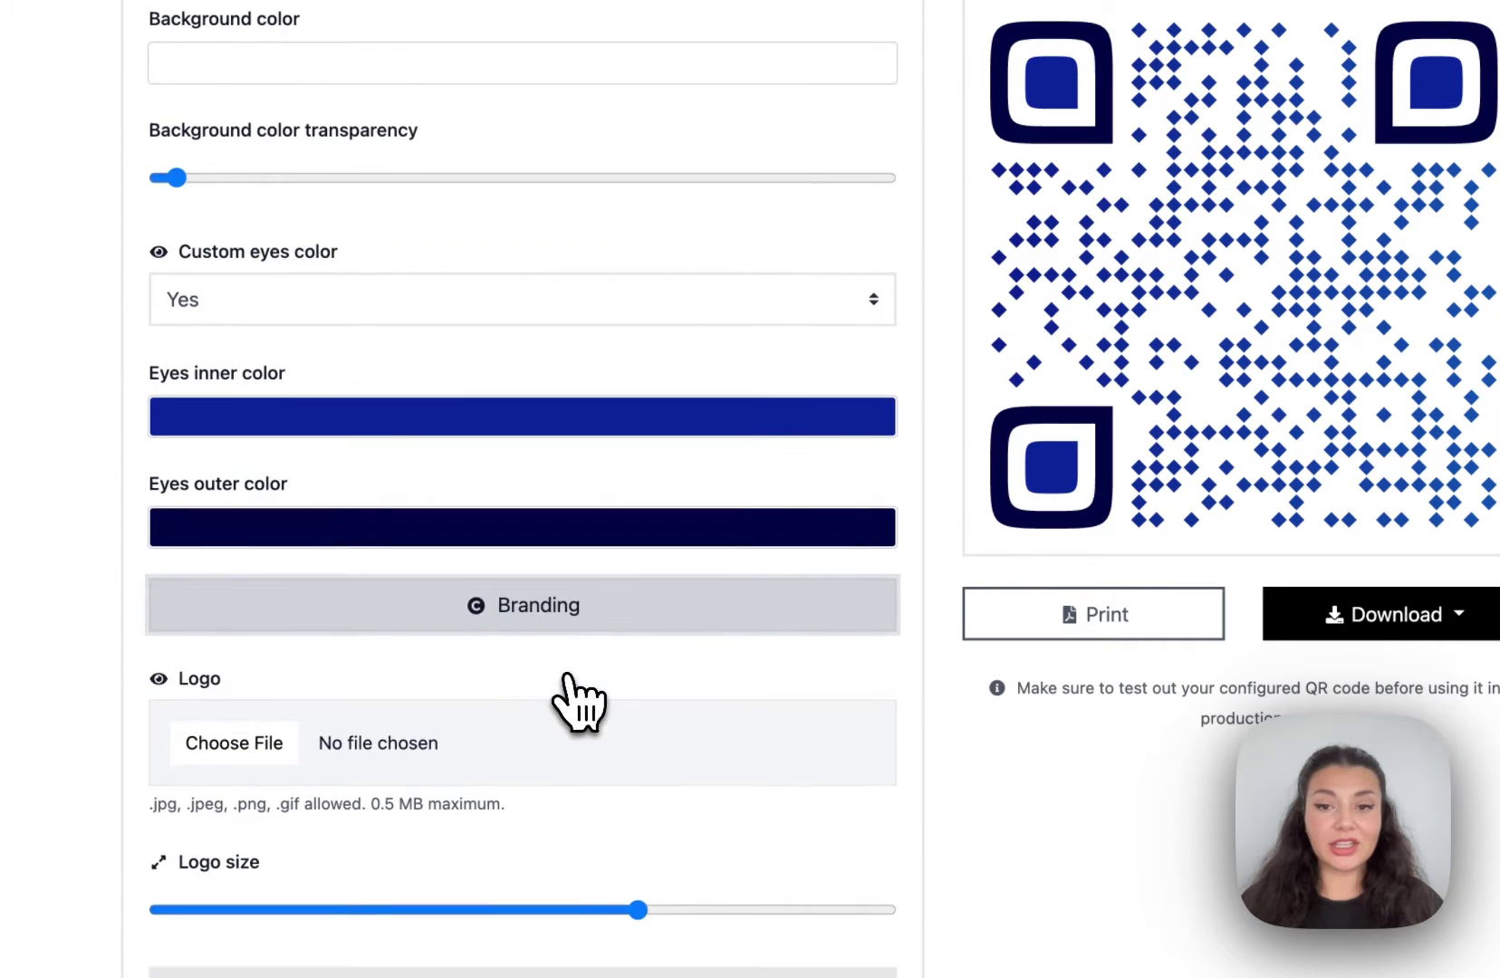
left_click(284, 733)
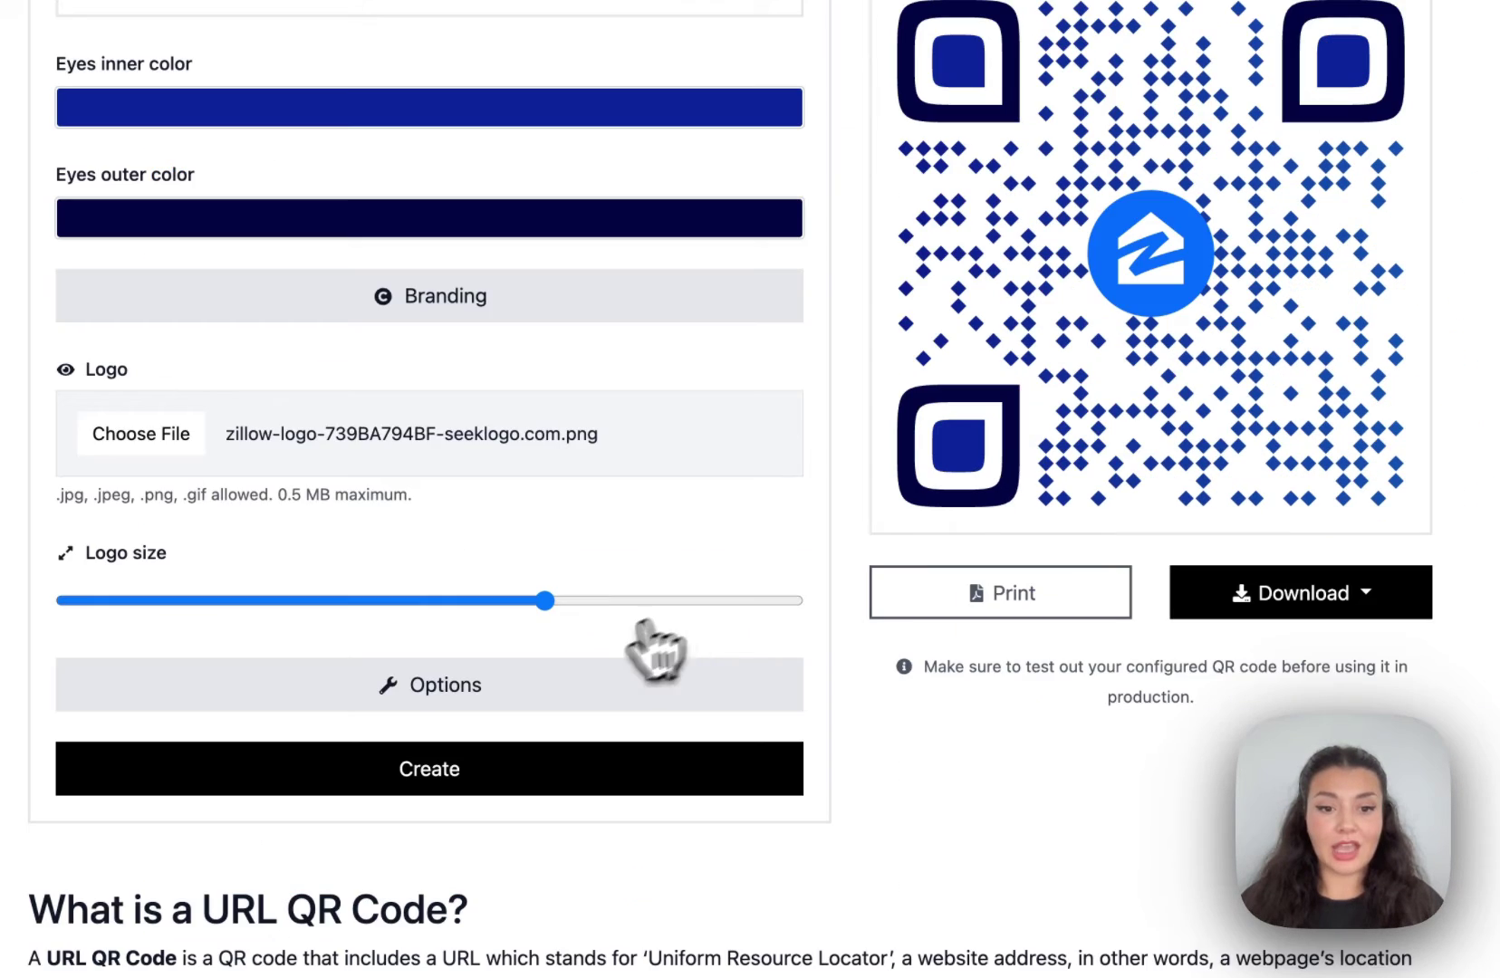
left_click(535, 690)
scroll(562, 693, "down", 3)
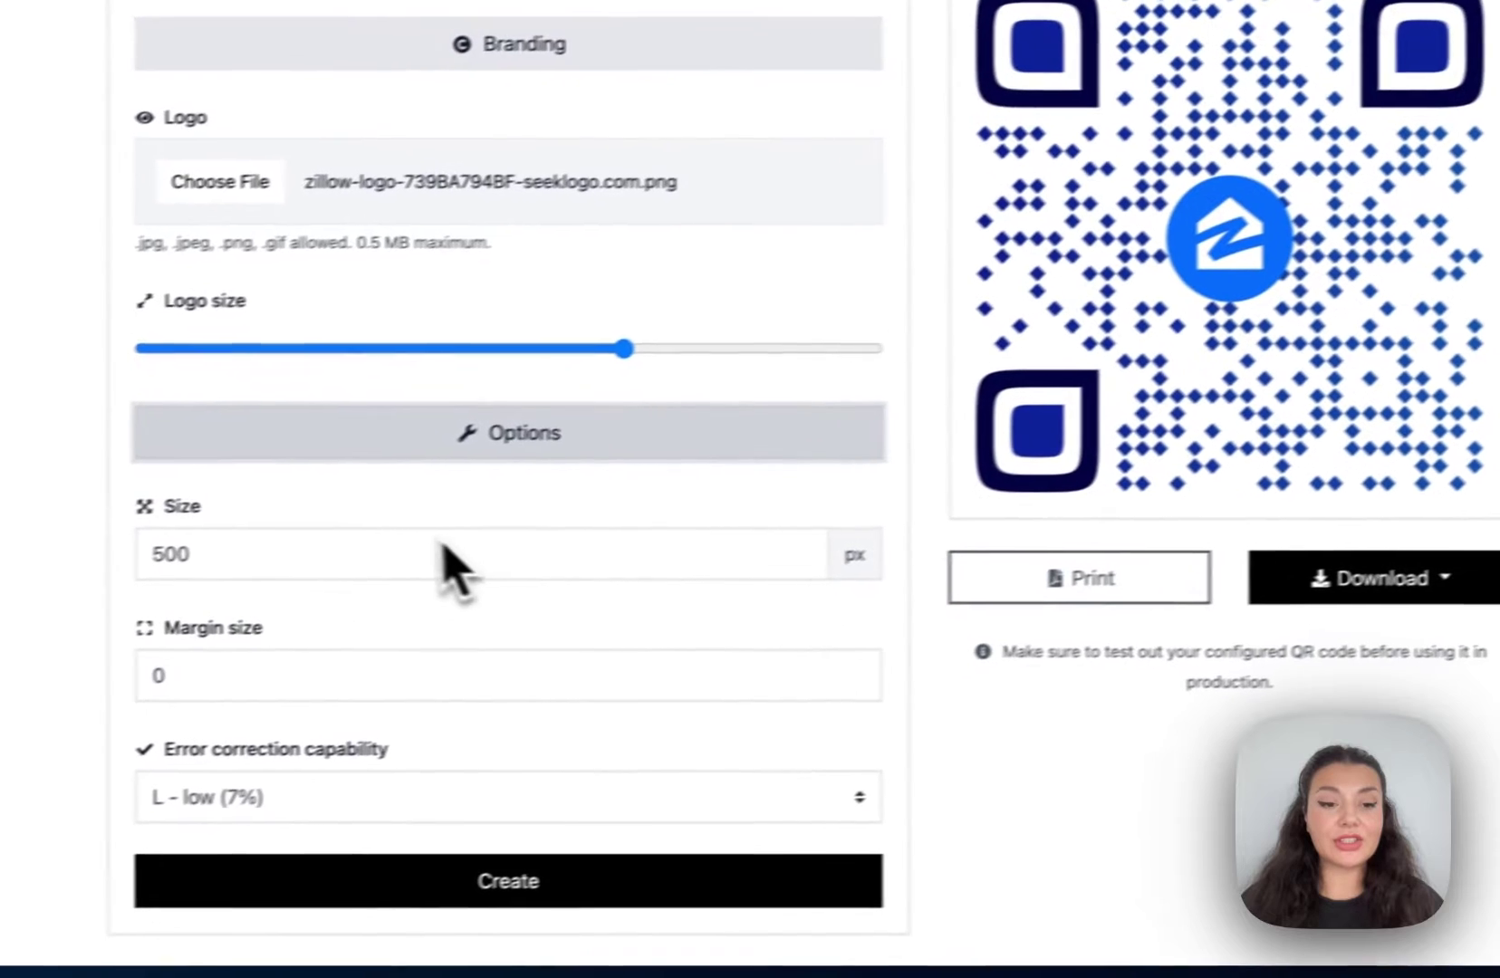
left_click(453, 733)
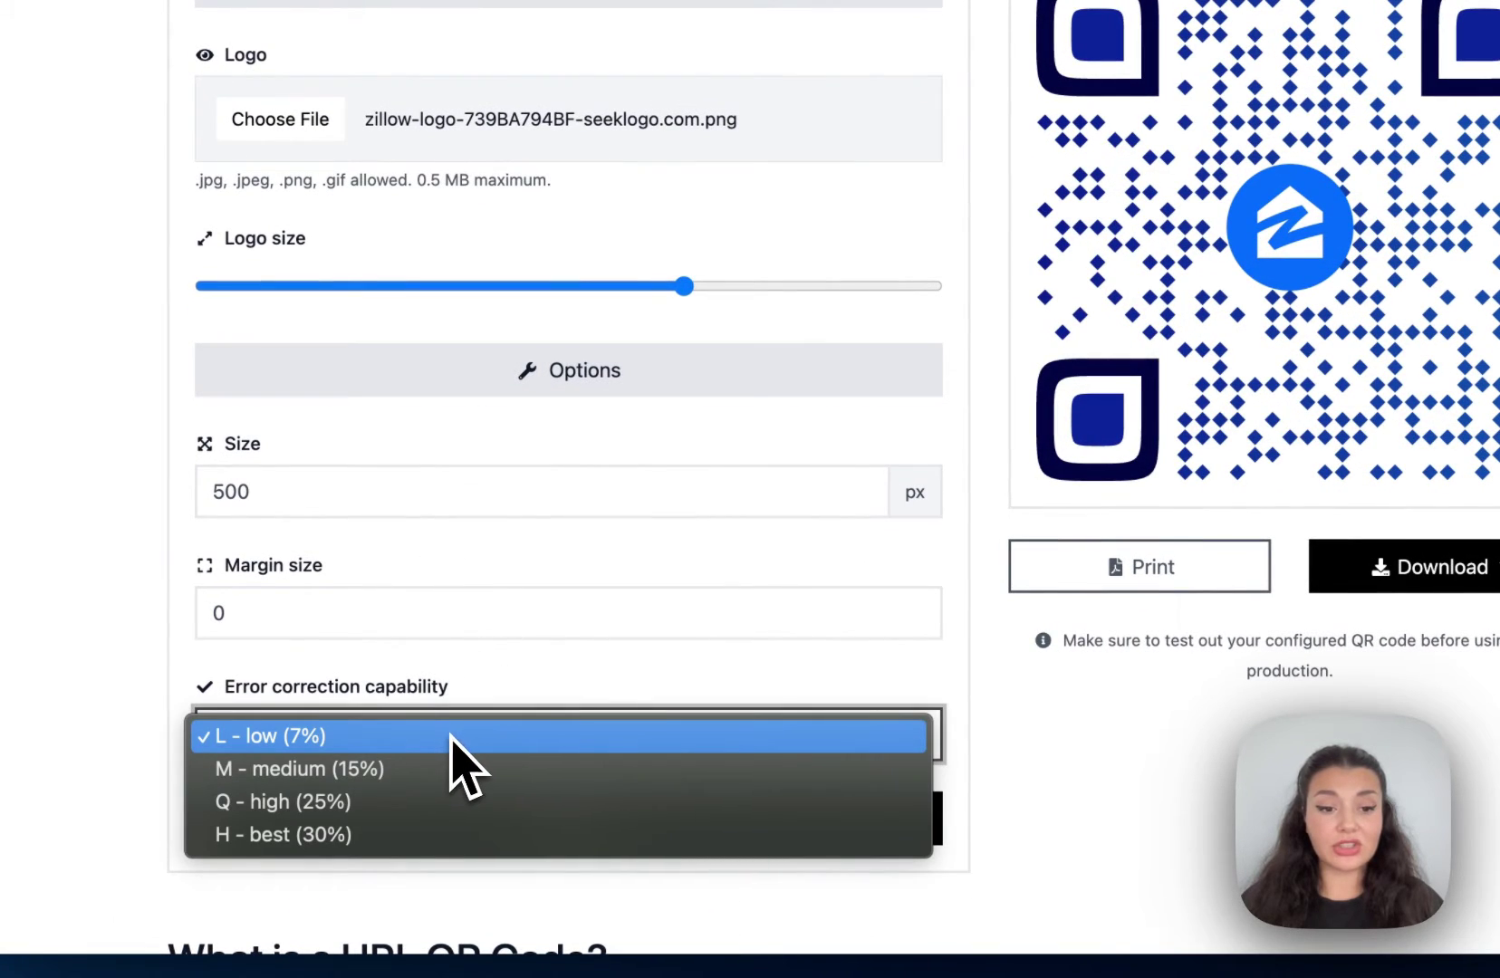
left_click(306, 838)
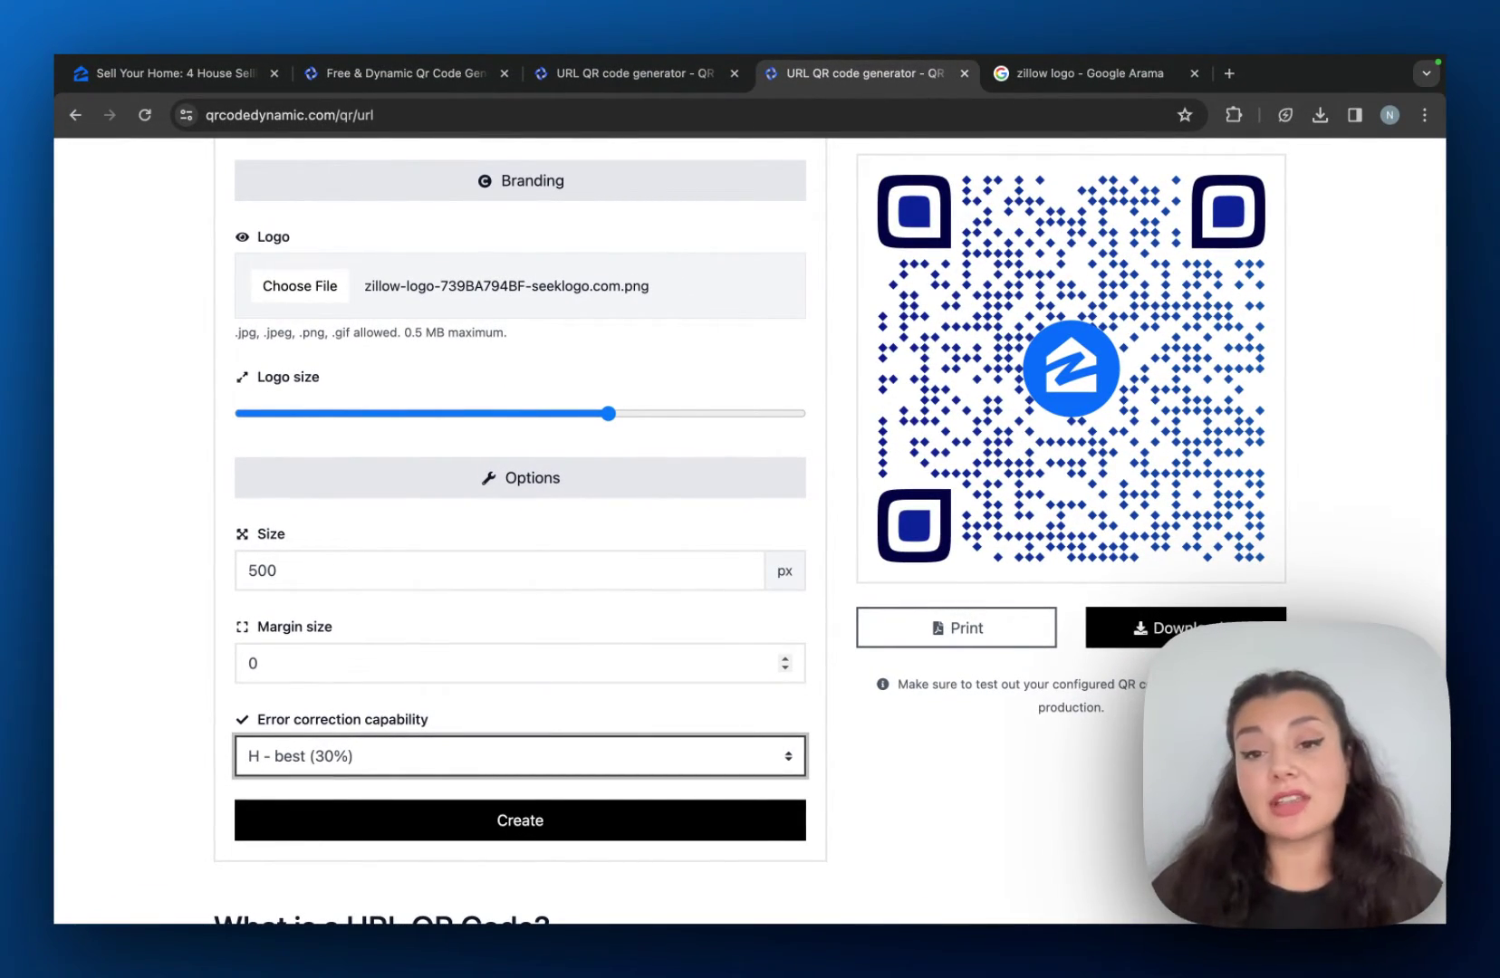
Create the styled QR code and open the Download format choices.
left_click(453, 824)
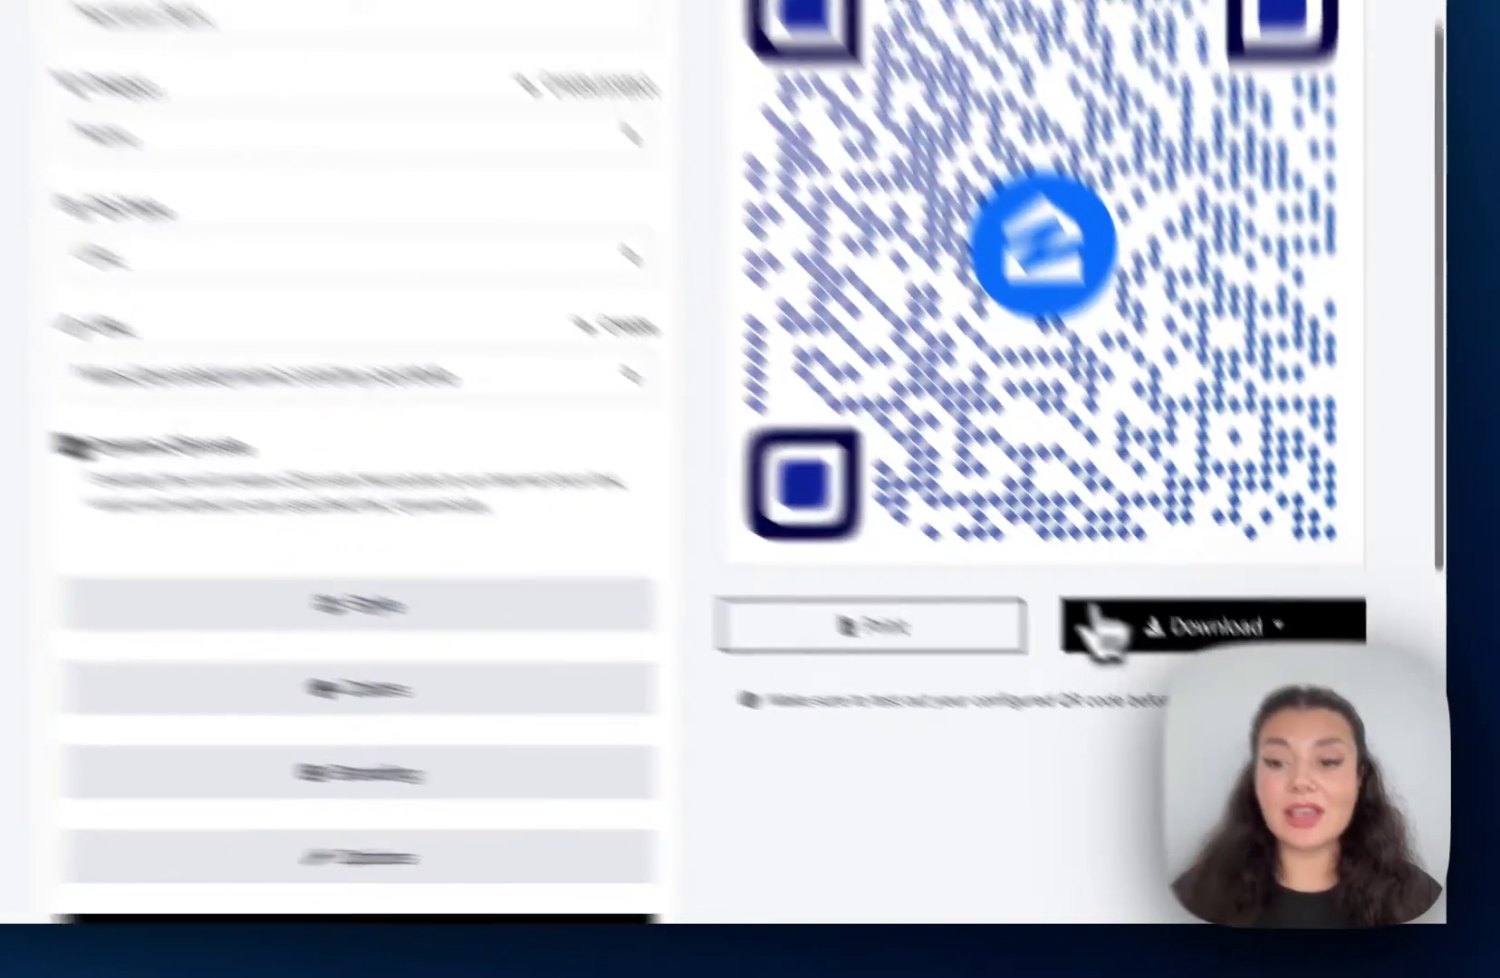
left_click(1225, 730)
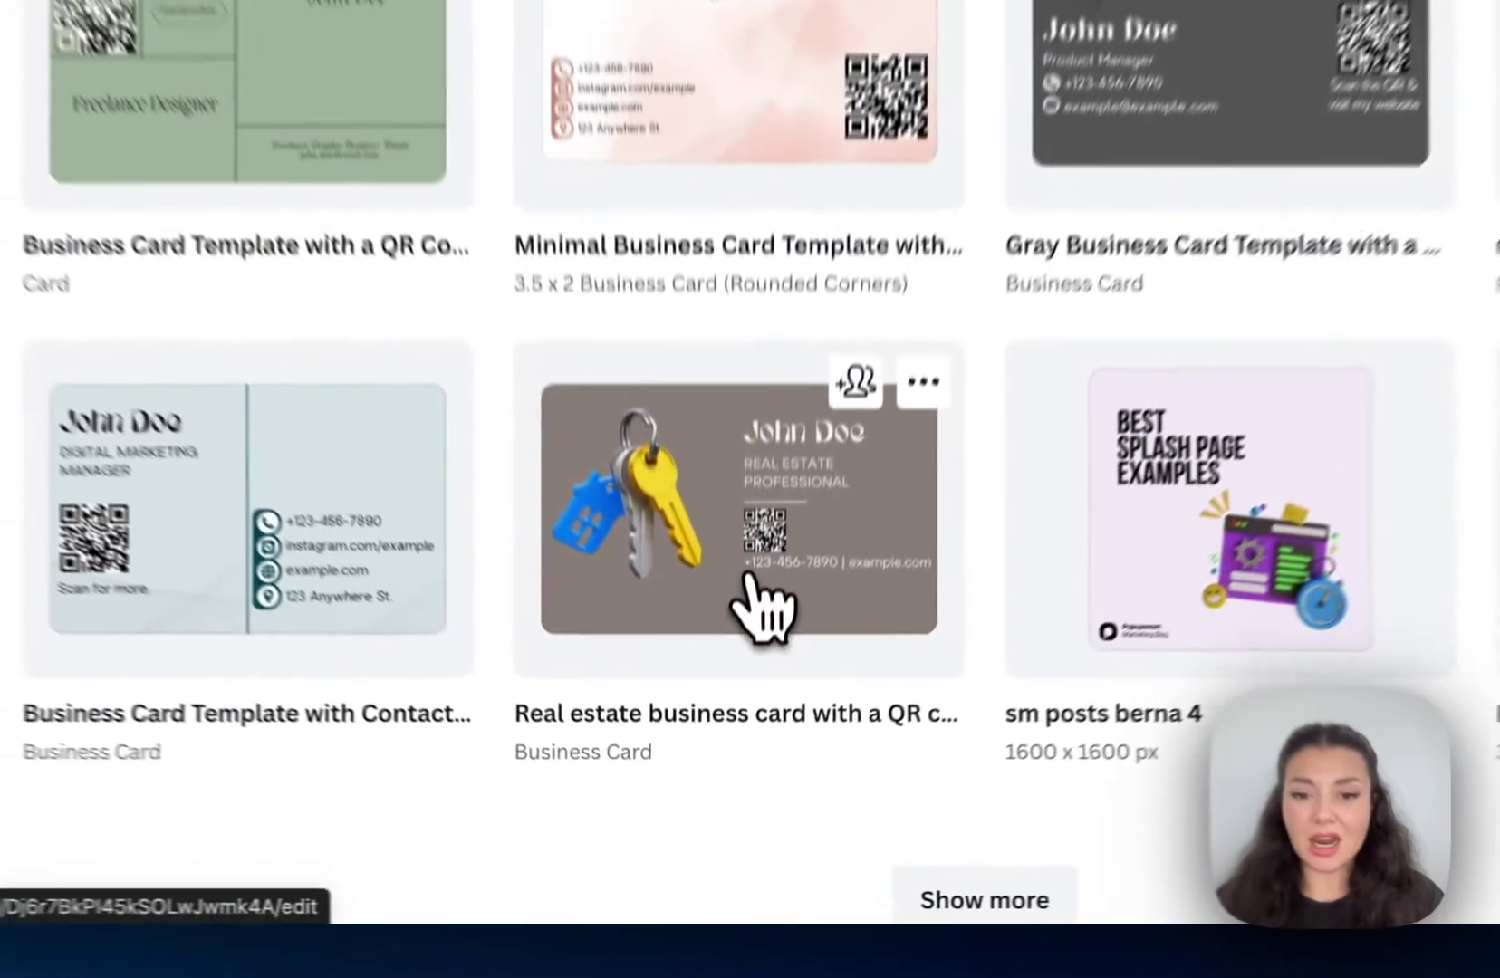
On the real estate card, swap the sample QR for the resized Zillow QR above the phone number.
left_click(714, 741)
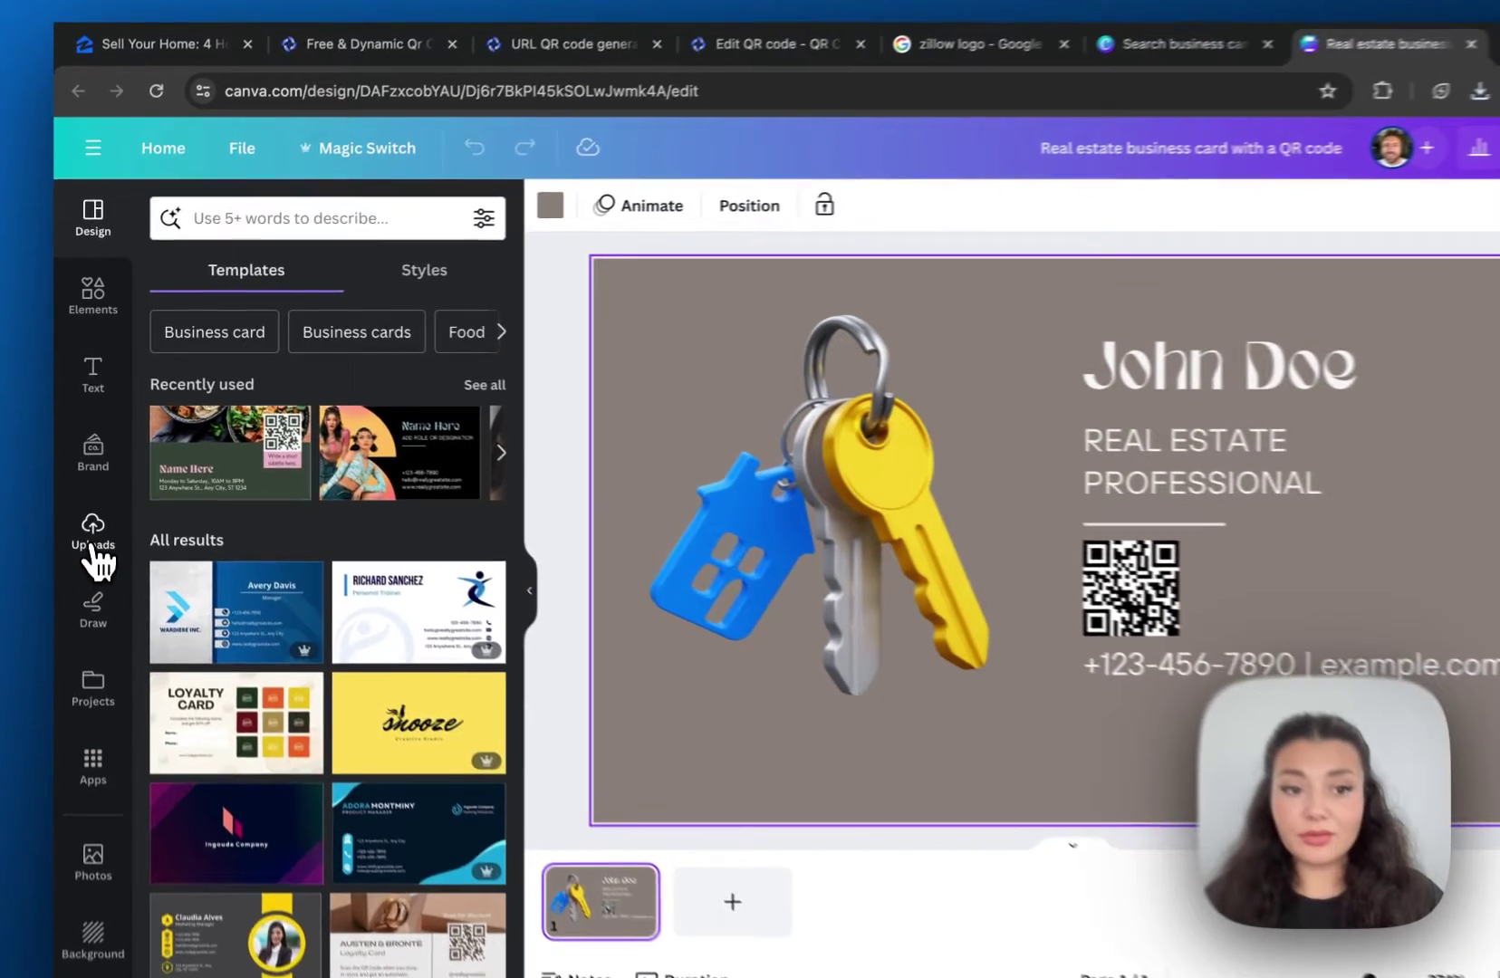
key("ctrl+v")
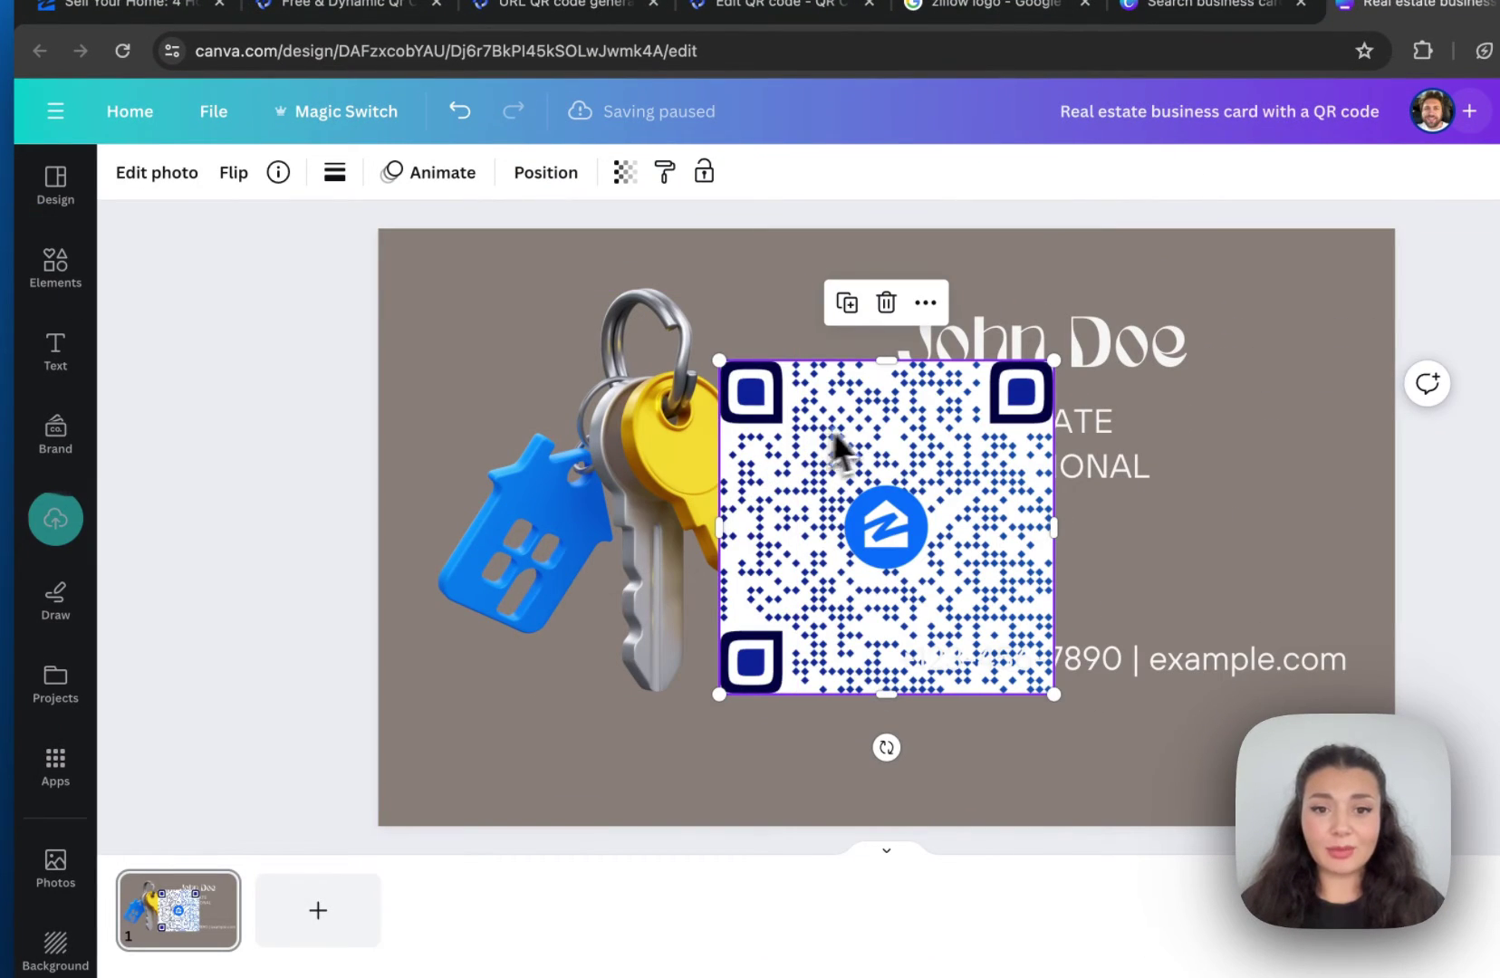
left_click_drag(720, 360, 942, 584)
left_click(918, 590)
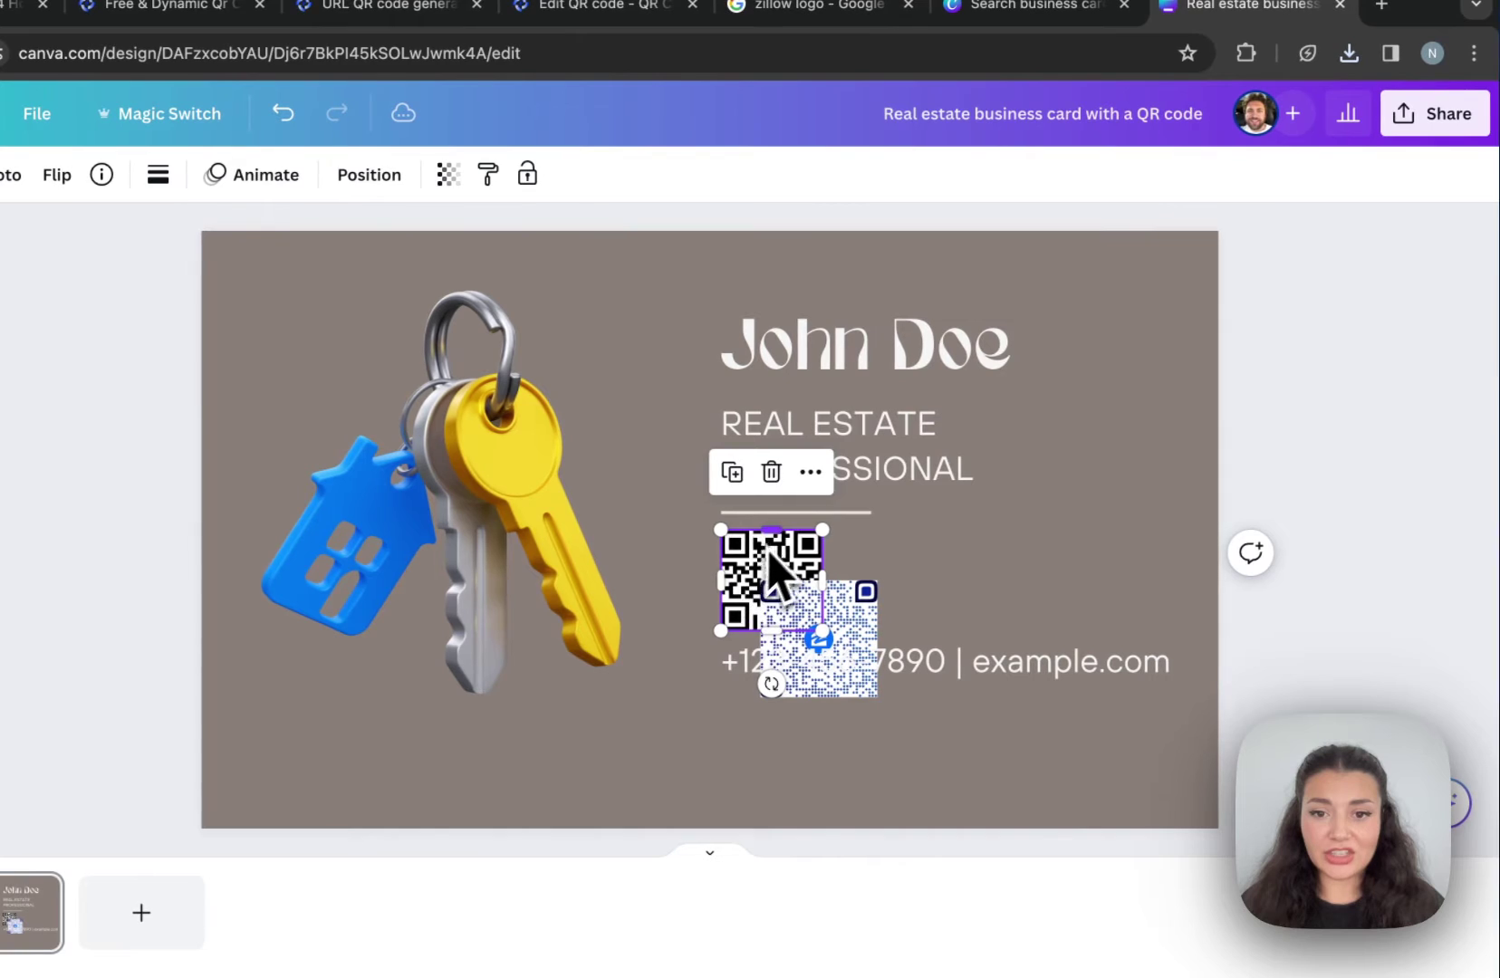
left_click(771, 472)
left_click_drag(820, 616, 782, 561)
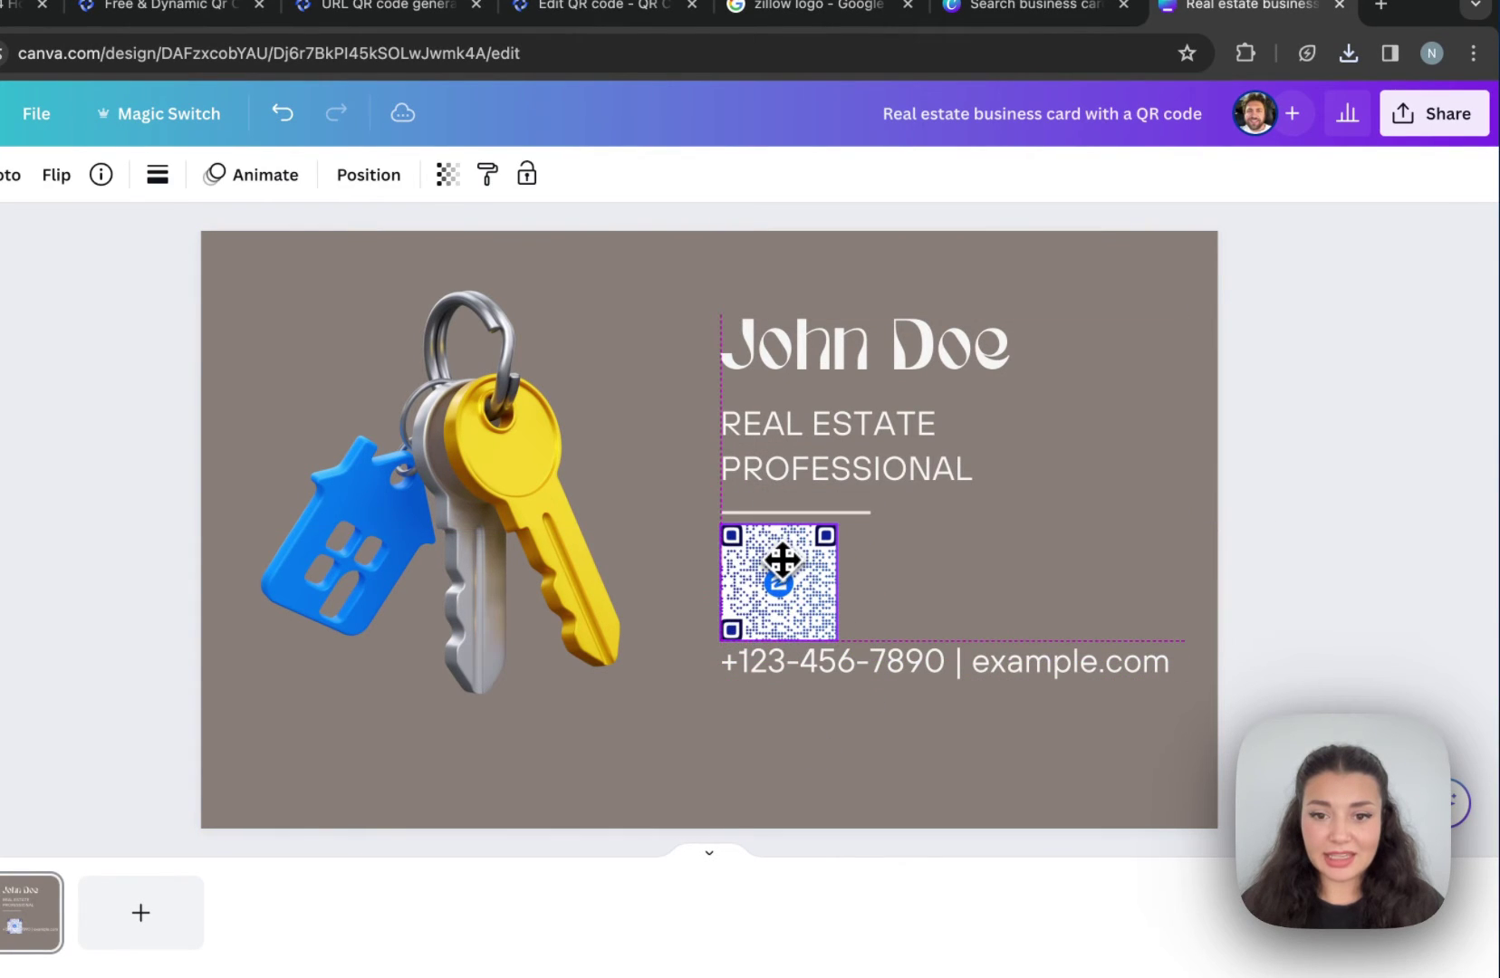
left_click(1259, 489)
Set the card background colour to near-black #000414.
left_click(806, 362)
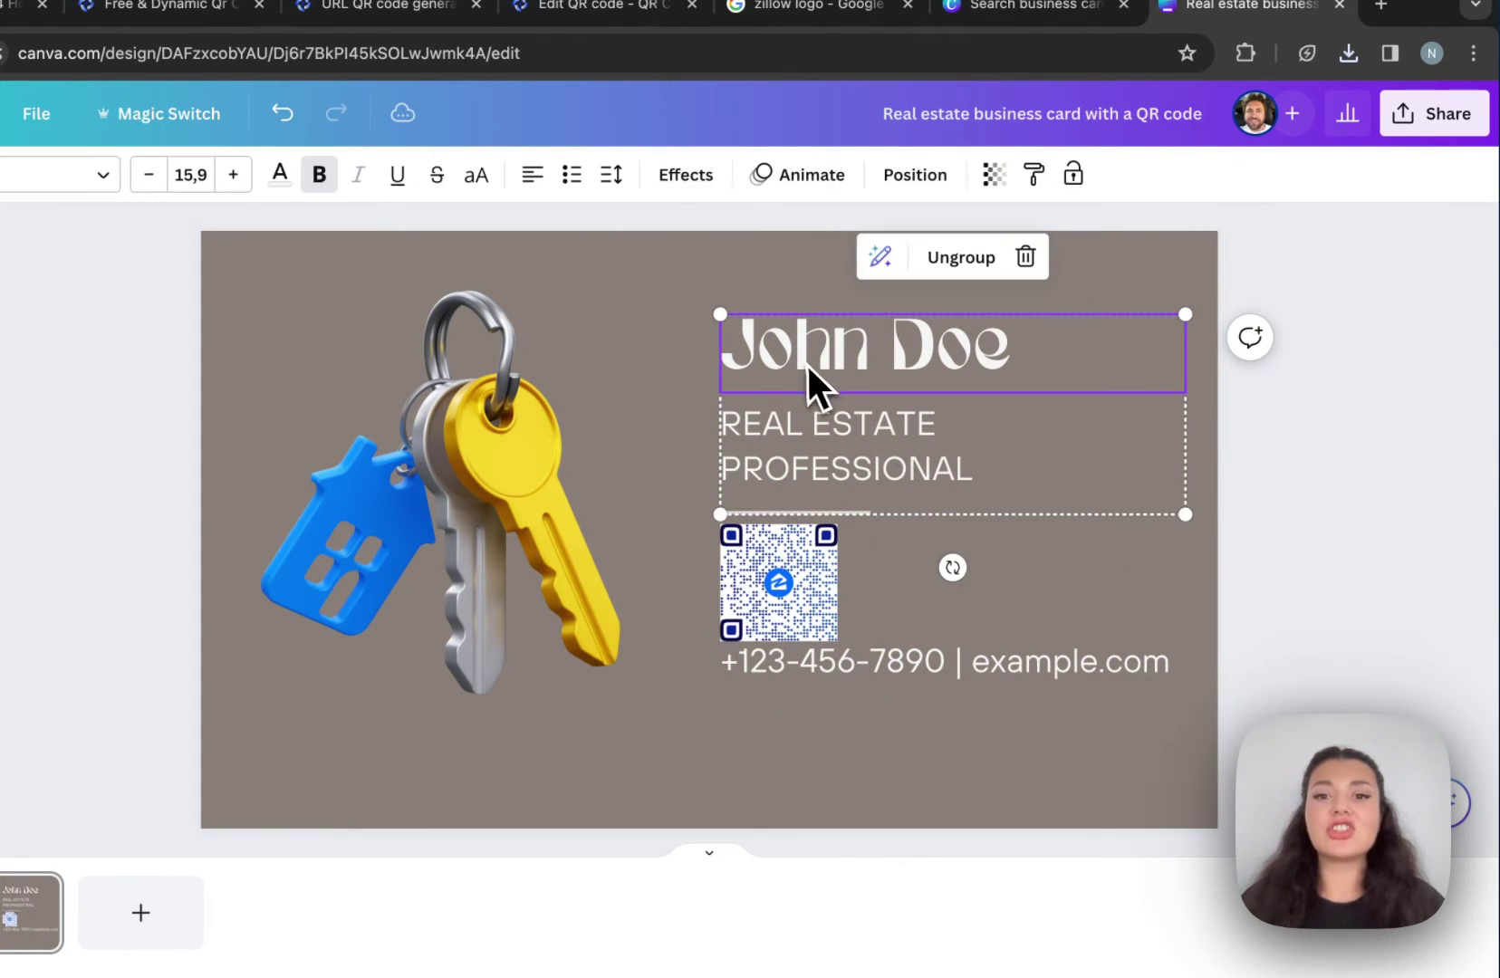
left_click(653, 353)
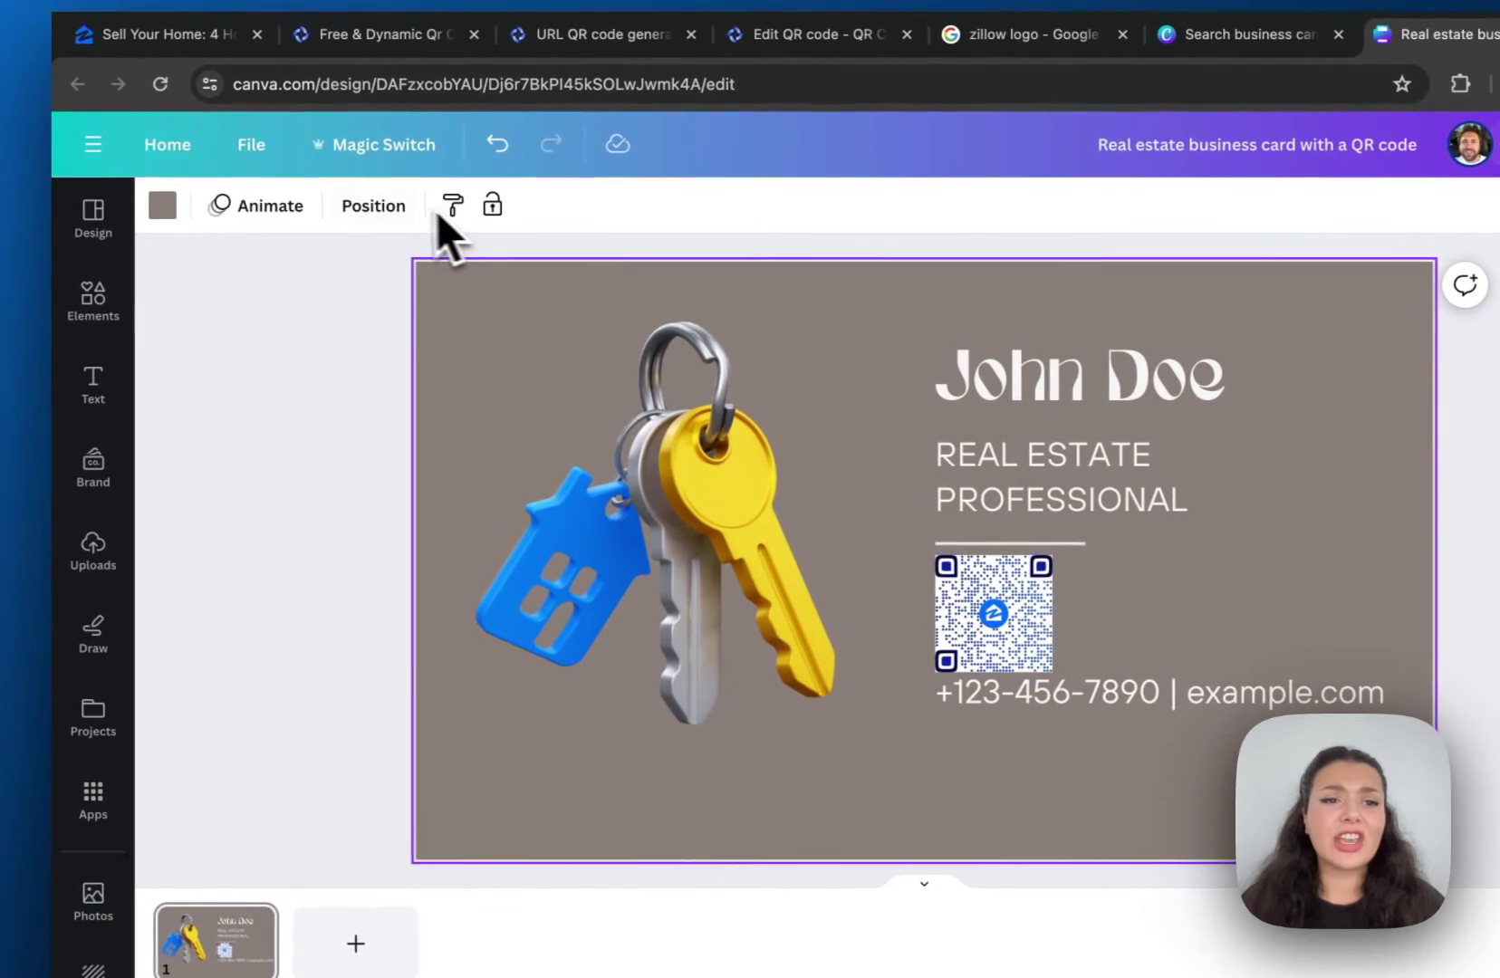
left_click(164, 206)
left_click(246, 524)
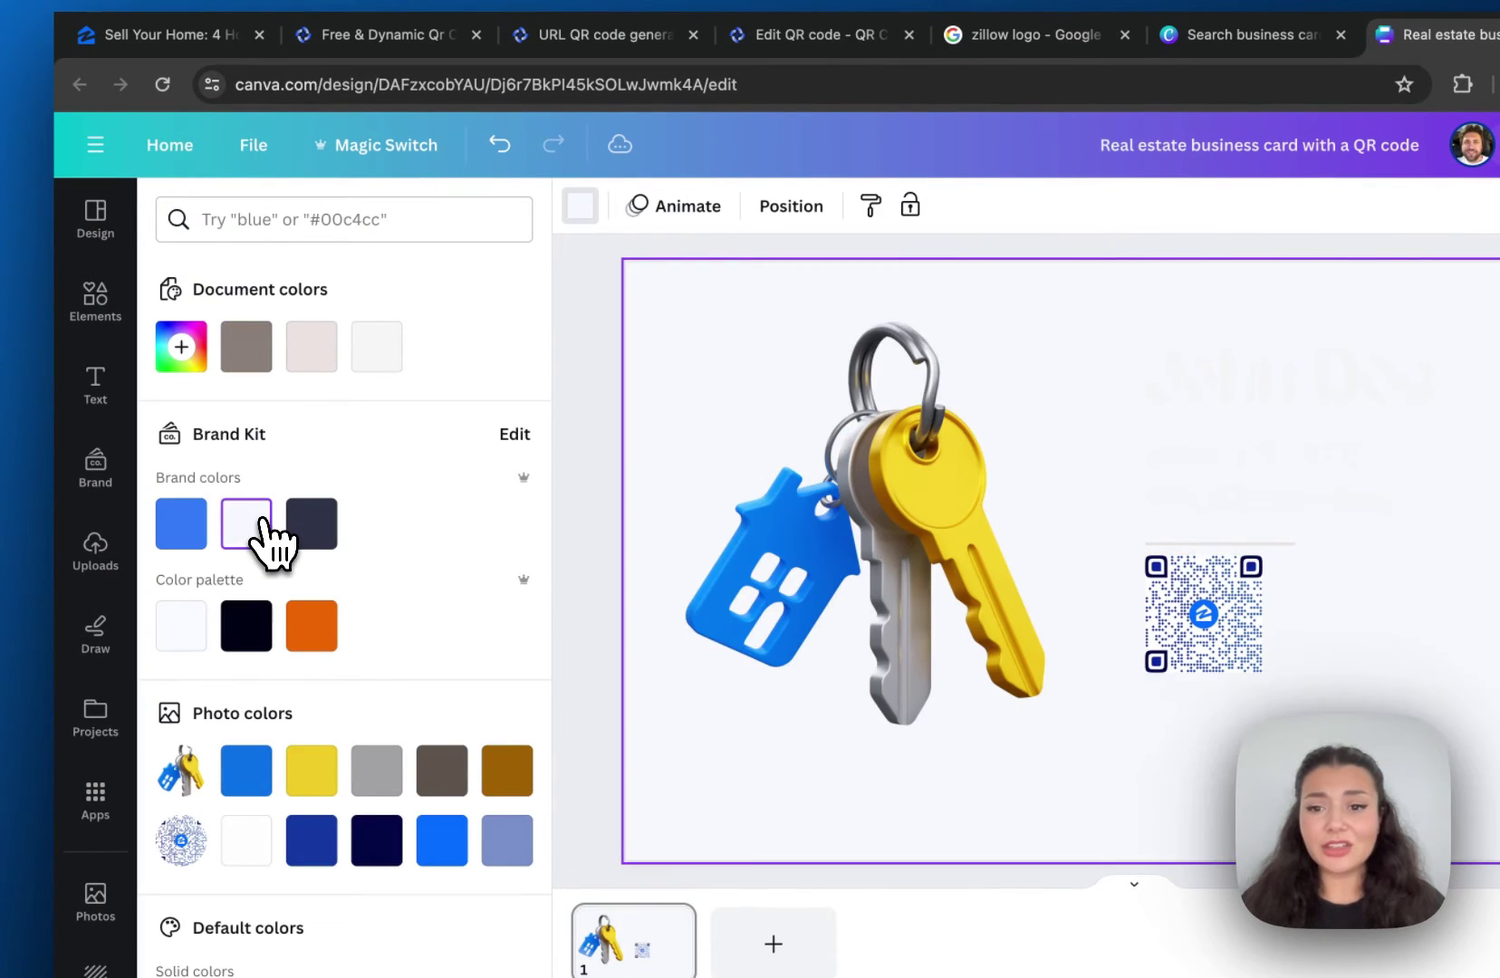
left_click(313, 543)
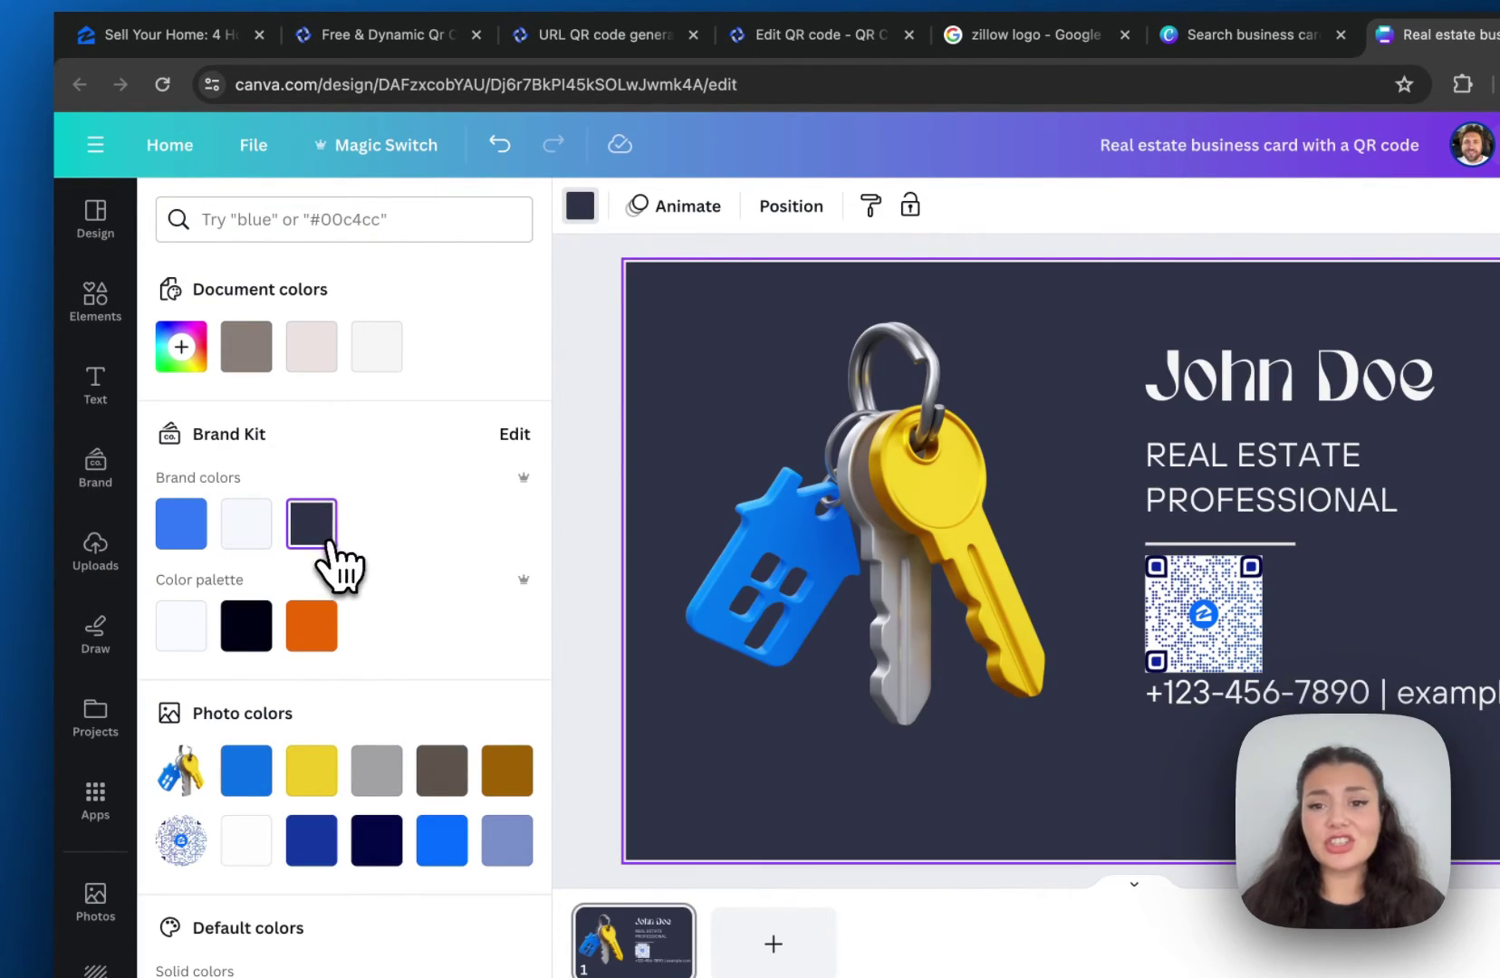
left_click(272, 627)
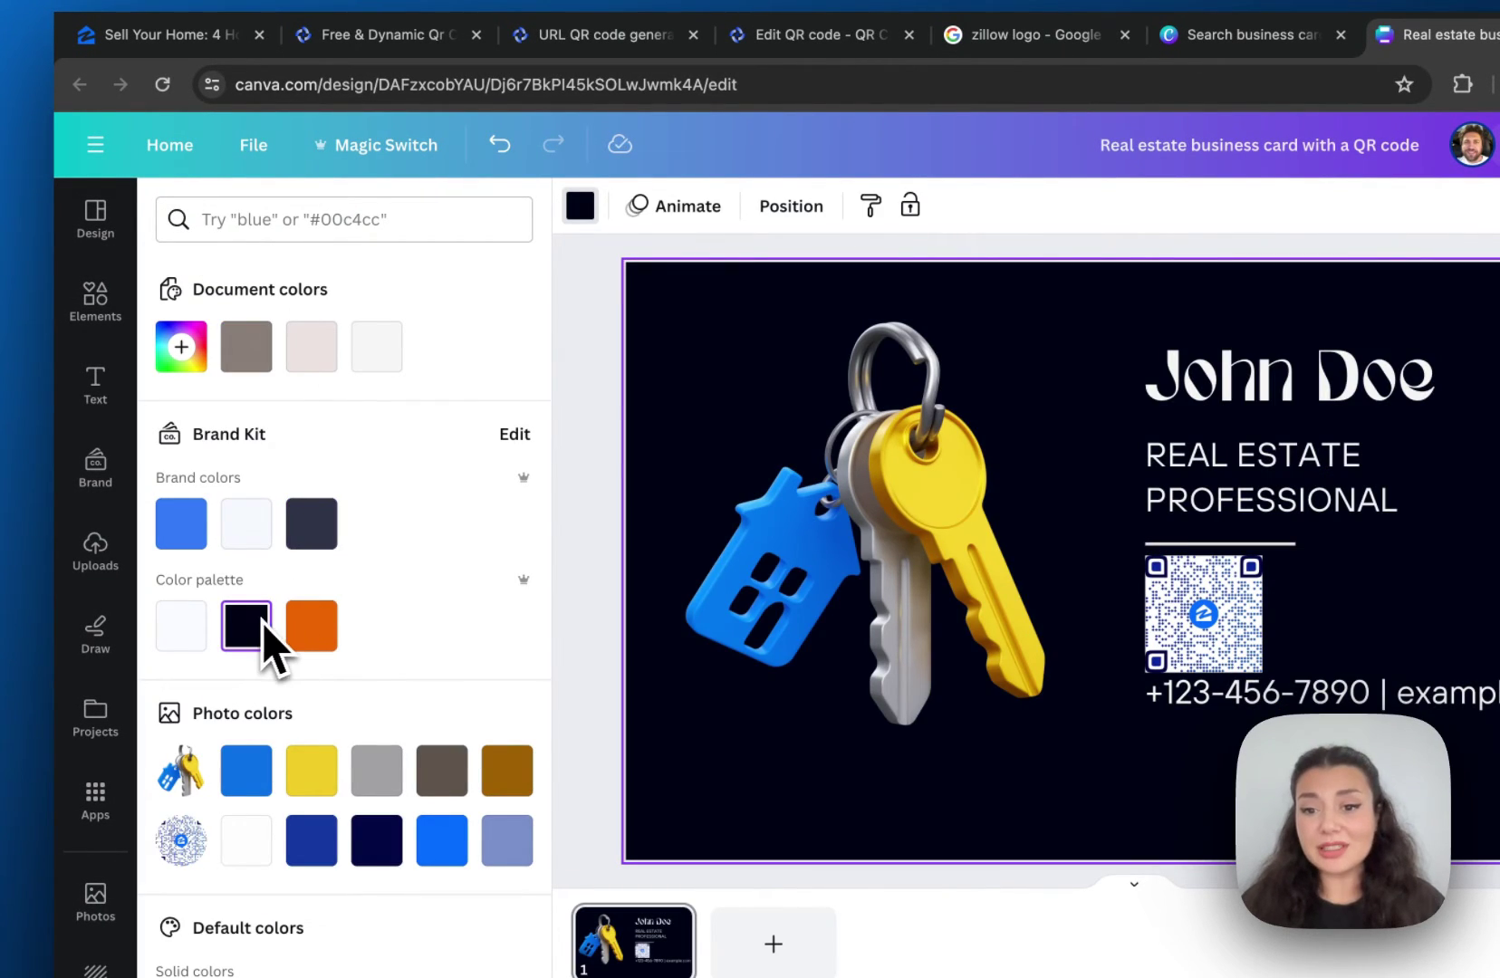
left_click(258, 339)
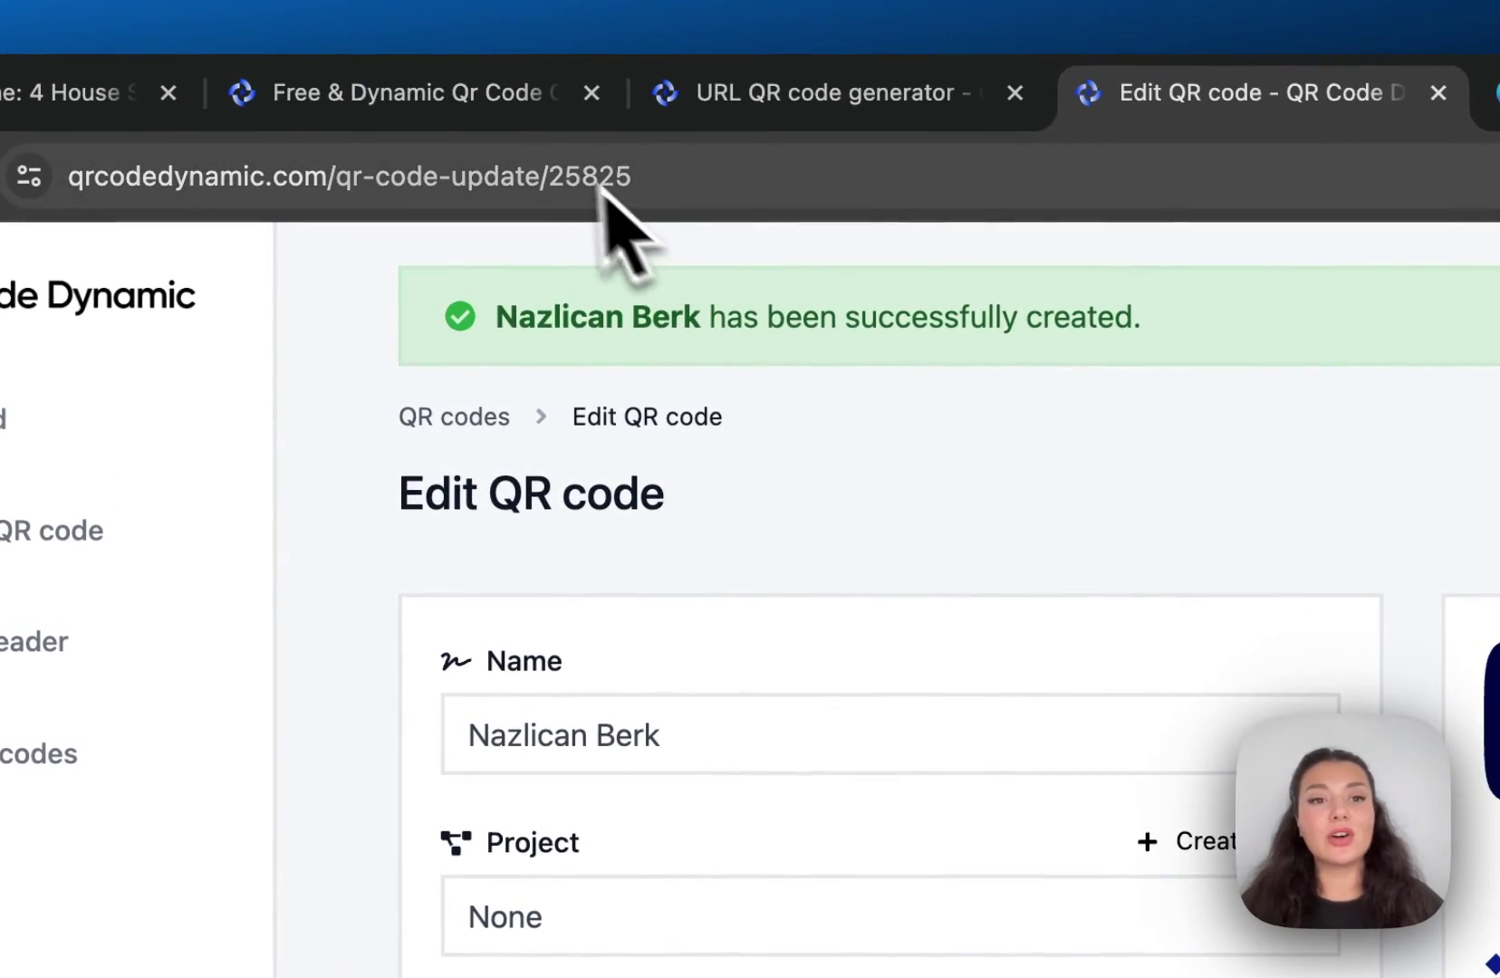
Return to the 'Free & Dynamic Qr Code' tab showing the published real-estate linkpage preview.
left_click(528, 92)
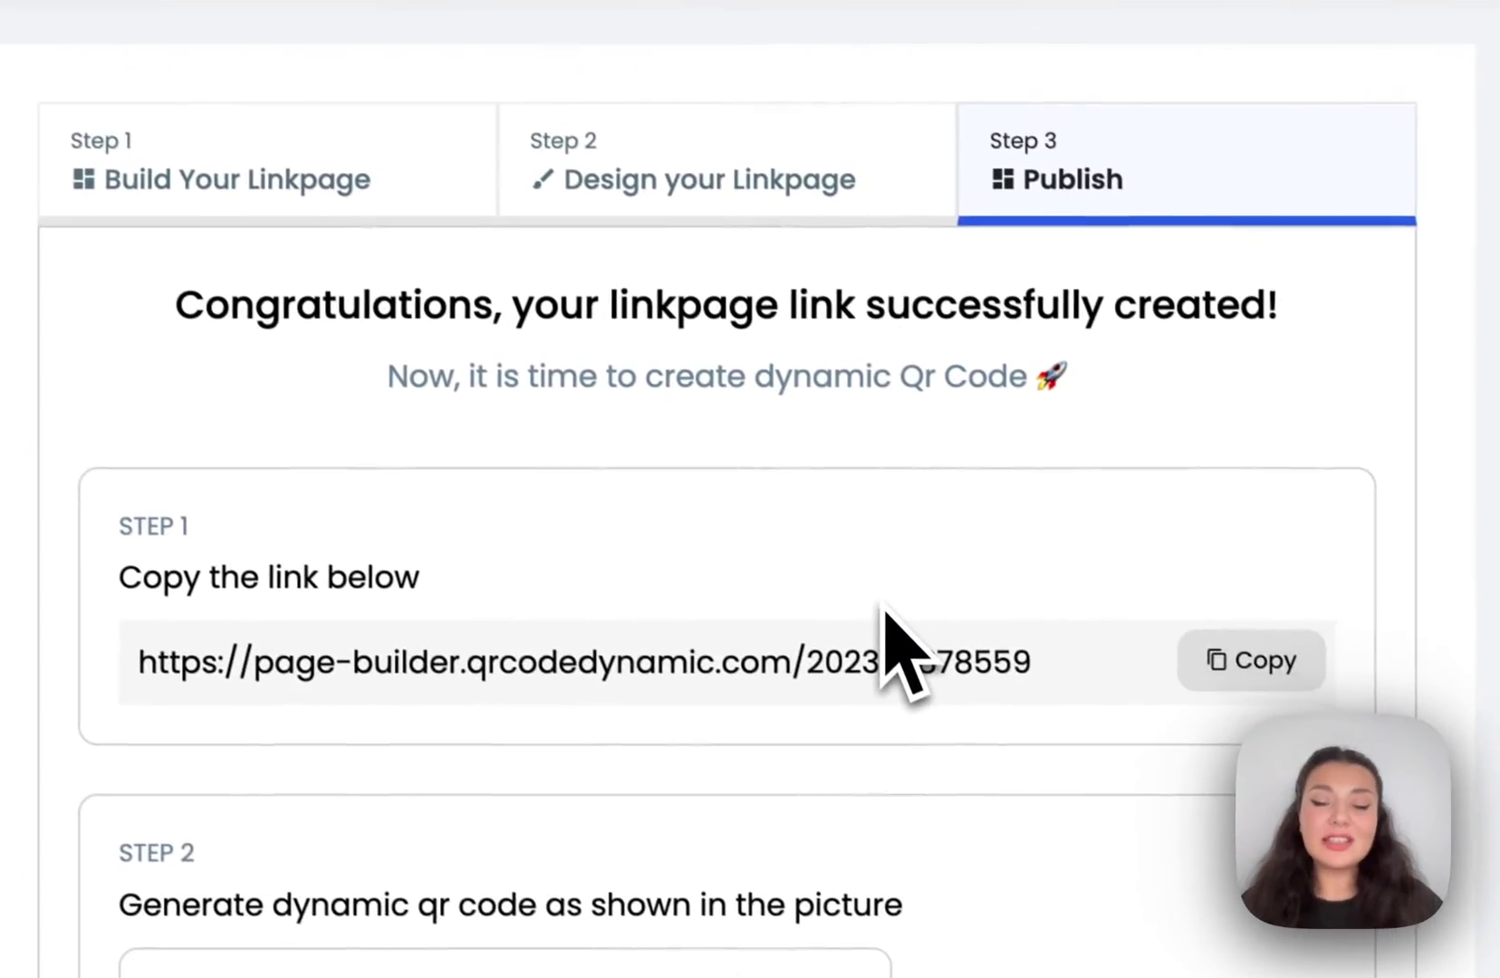